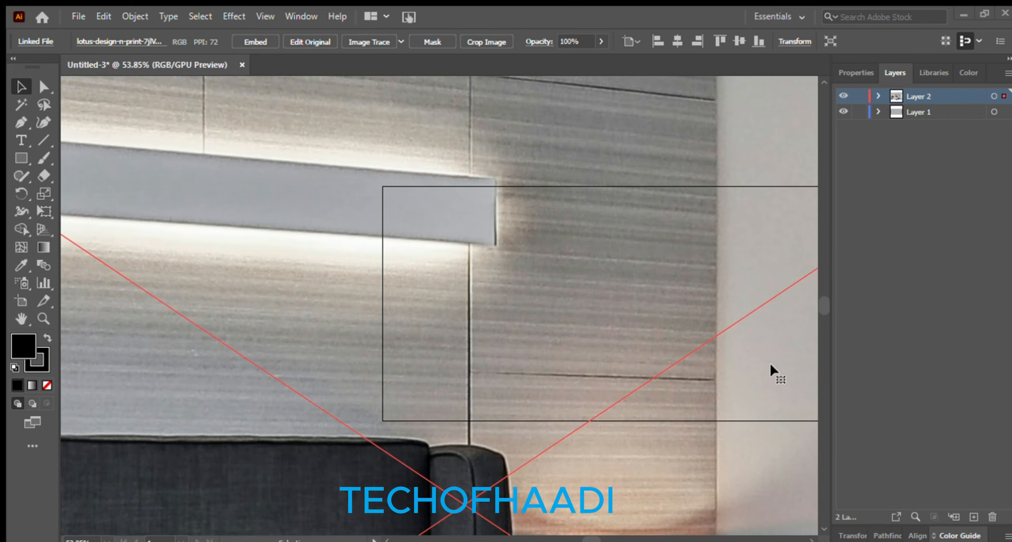
# Scale down the placed bedroom photo and move it over the bottom triangle
pyautogui.scroll(-6, 770, 368)
pyautogui.moveTo(402, 185); pyautogui.dragTo(534, 306)
pyautogui.moveTo(638, 383); pyautogui.dragTo(527, 303)
pyautogui.moveTo(423, 246); pyautogui.dragTo(506, 305)
pyautogui.moveTo(541, 331); pyautogui.dragTo(593, 315)
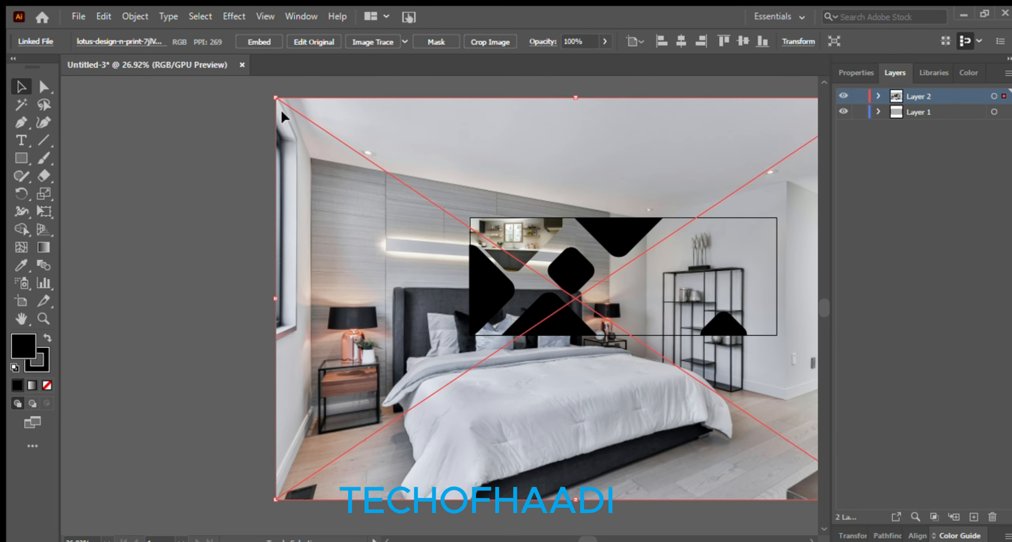
pyautogui.moveTo(276, 98); pyautogui.dragTo(458, 217)
pyautogui.moveTo(644, 406); pyautogui.dragTo(515, 315)
# Clip the bedroom photo inside the bottom black triangle with Ctrl+7
pyautogui.click(549, 326)
pyautogui.keyDown('shift'); pyautogui.click(609, 289); pyautogui.keyUp('shift')
pyautogui.click(469, 430)
pyautogui.press('z')
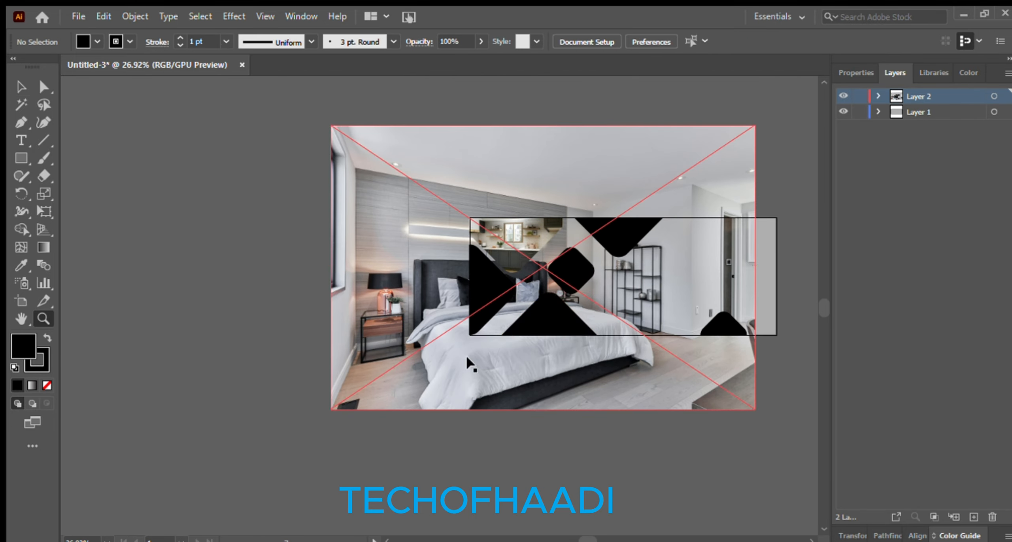
pyautogui.moveTo(646, 297); pyautogui.dragTo(676, 297)
pyautogui.press('v')
pyautogui.click(406, 365)
pyautogui.keyDown('shift'); pyautogui.click(421, 472); pyautogui.keyUp('shift')
pyautogui.hotkey('ctrl', '7')
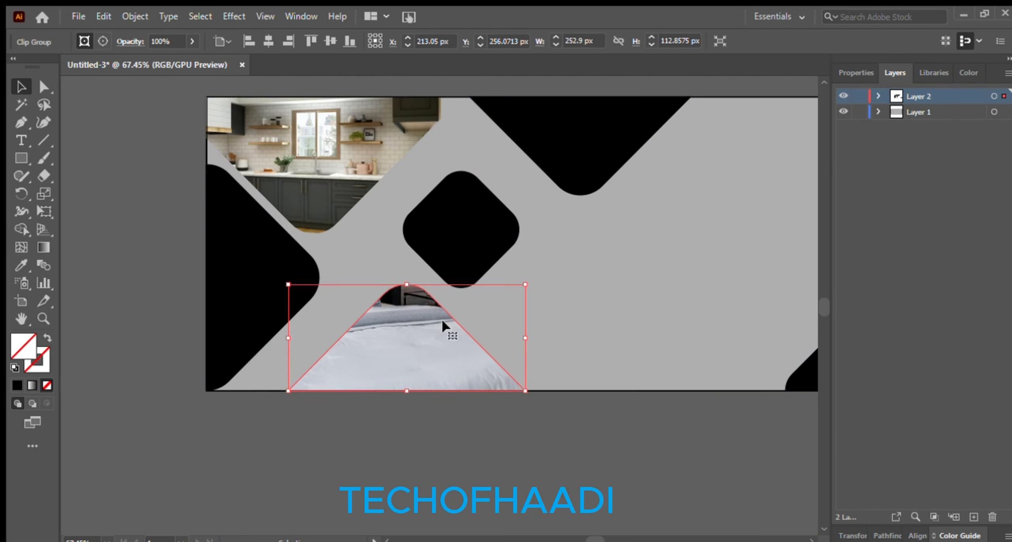
# Resize and reposition the bedroom photo inside the triangle so the bed shows
pyautogui.doubleClick(439, 336)
pyautogui.press('z')
pyautogui.moveTo(611, 316); pyautogui.dragTo(463, 377)
pyautogui.press('v')
pyautogui.click(518, 356)
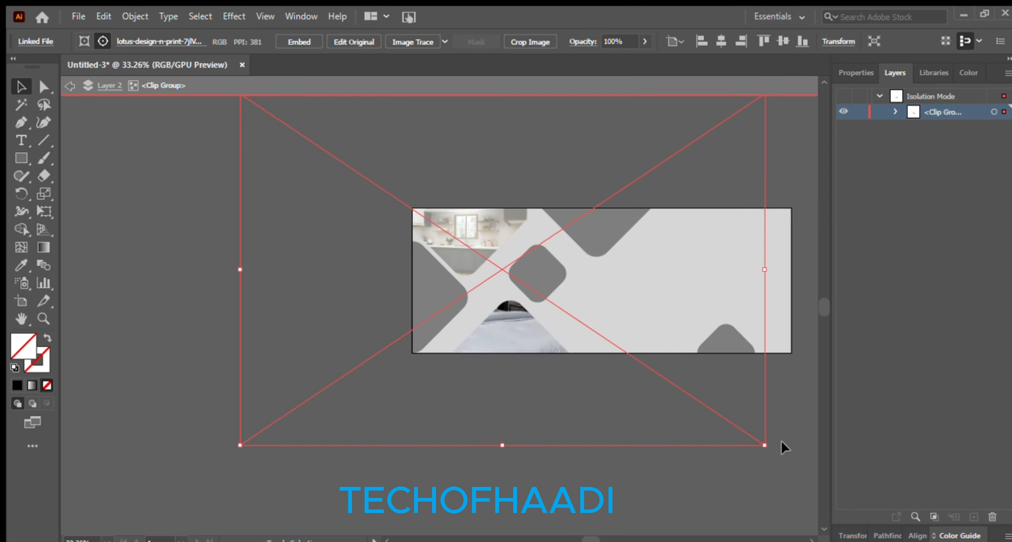
pyautogui.moveTo(765, 445); pyautogui.dragTo(504, 273)
pyautogui.moveTo(409, 151); pyautogui.dragTo(553, 277)
pyautogui.moveTo(649, 397); pyautogui.dragTo(527, 313)
pyautogui.moveTo(464, 264); pyautogui.dragTo(530, 321)
pyautogui.moveTo(530, 321); pyautogui.dragTo(572, 307)
# Exit the clip group and recentre the view on the whole banner
pyautogui.doubleClick(566, 399)
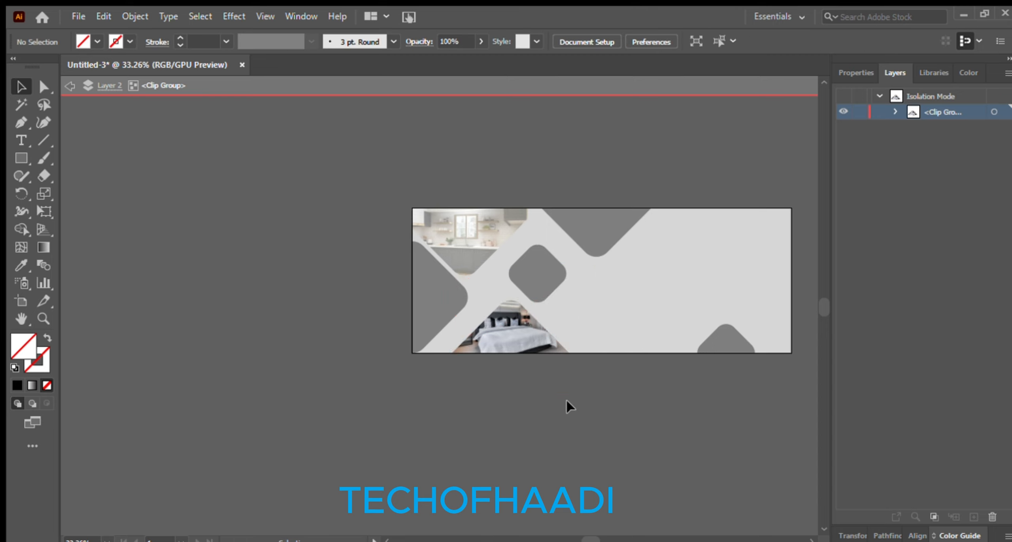
pyautogui.press('space')
pyautogui.moveTo(647, 307); pyautogui.dragTo(508, 275)
pyautogui.press('z')
pyautogui.moveTo(455, 293); pyautogui.dragTo(336, 377)
# Place the living-room photo and scale it down over the banner
pyautogui.press('v')
pyautogui.click(459, 226)
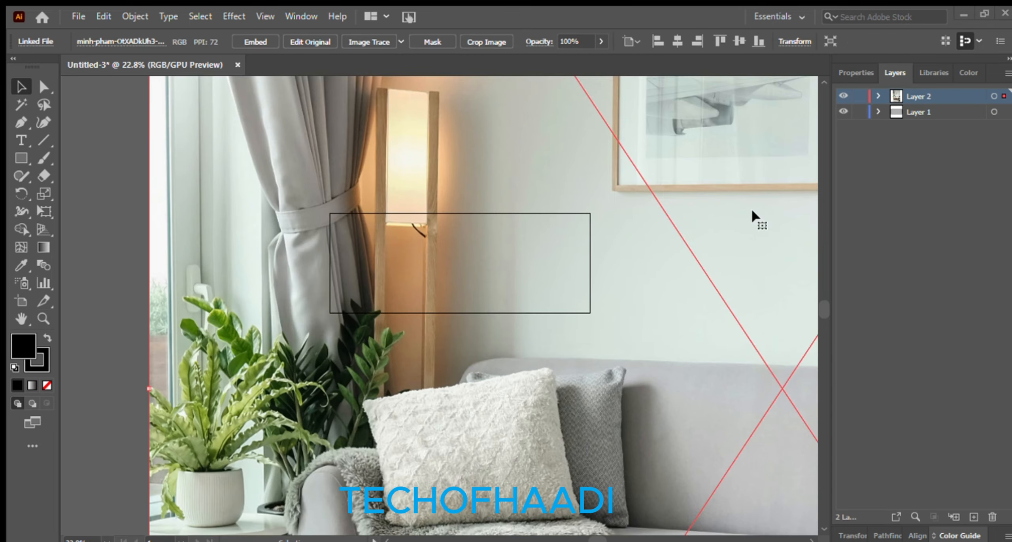
pyautogui.press('z')
pyautogui.moveTo(582, 301); pyautogui.dragTo(454, 408)
pyautogui.press('v')
pyautogui.moveTo(508, 154); pyautogui.dragTo(673, 401)
pyautogui.moveTo(704, 454); pyautogui.dragTo(562, 306)
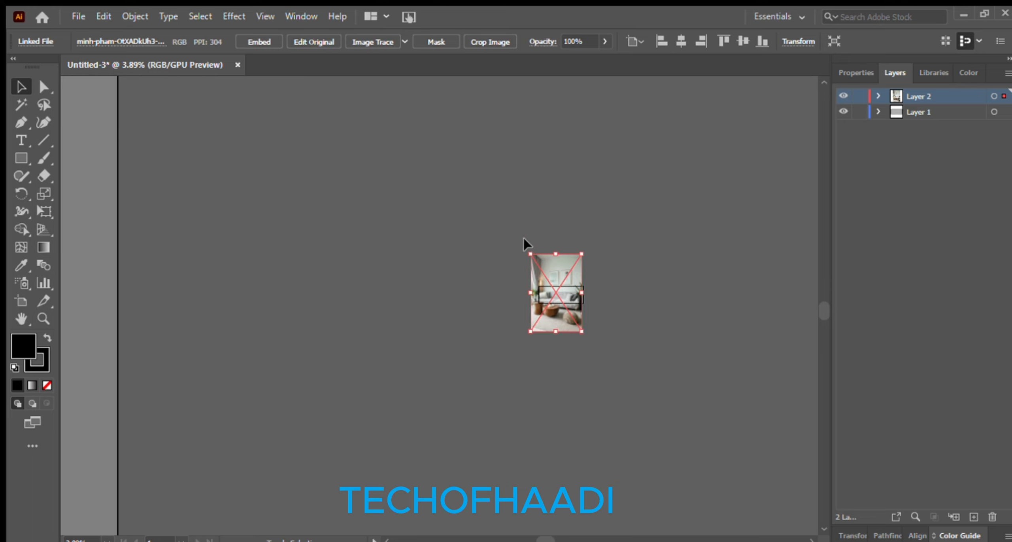
pyautogui.moveTo(530, 253); pyautogui.dragTo(545, 276)
pyautogui.hotkey('ctrl', 'z')
# Clip the living-room photo inside the top triangle with Ctrl+7
pyautogui.press('z')
pyautogui.moveTo(625, 363); pyautogui.dragTo(611, 309)
pyautogui.moveTo(421, 207); pyautogui.dragTo(531, 307)
pyautogui.moveTo(648, 340); pyautogui.dragTo(553, 253)
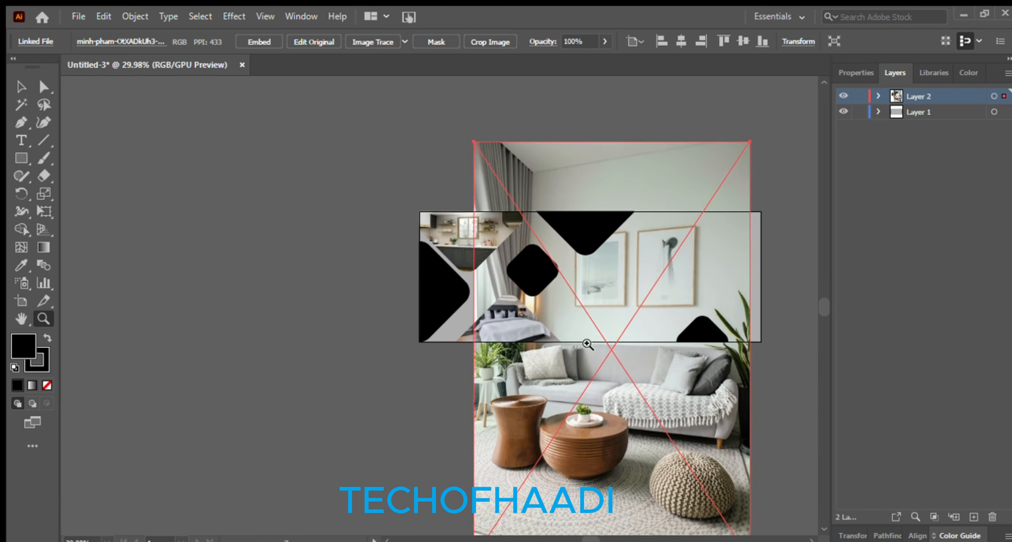
pyautogui.press('v')
pyautogui.keyDown('shift'); pyautogui.click(591, 238); pyautogui.keyUp('shift')
pyautogui.hotkey('ctrl', '7')
# Scale down the living-room photo and move it into the top triangle
pyautogui.doubleClick(593, 234)
pyautogui.click(593, 233)
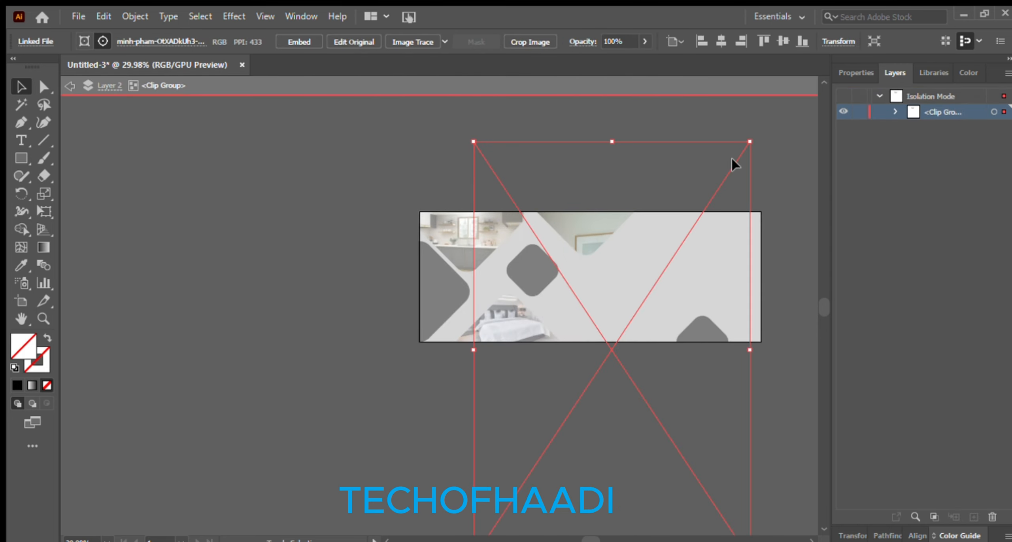
pyautogui.moveTo(750, 142); pyautogui.dragTo(554, 343)
pyautogui.moveTo(511, 492); pyautogui.dragTo(606, 214)
pyautogui.moveTo(606, 214); pyautogui.dragTo(581, 221)
pyautogui.moveTo(626, 162); pyautogui.dragTo(596, 181)
pyautogui.moveTo(581, 256); pyautogui.dragTo(602, 234)
# Fine-tune the photo's size and position so the sofa and coffee table show
pyautogui.moveTo(566, 188); pyautogui.dragTo(482, 144)
pyautogui.moveTo(607, 183)
pyautogui.mouseDown()
pyautogui.moveTo(622, 187)
pyautogui.moveTo(601, 191)
pyautogui.mouseUp()
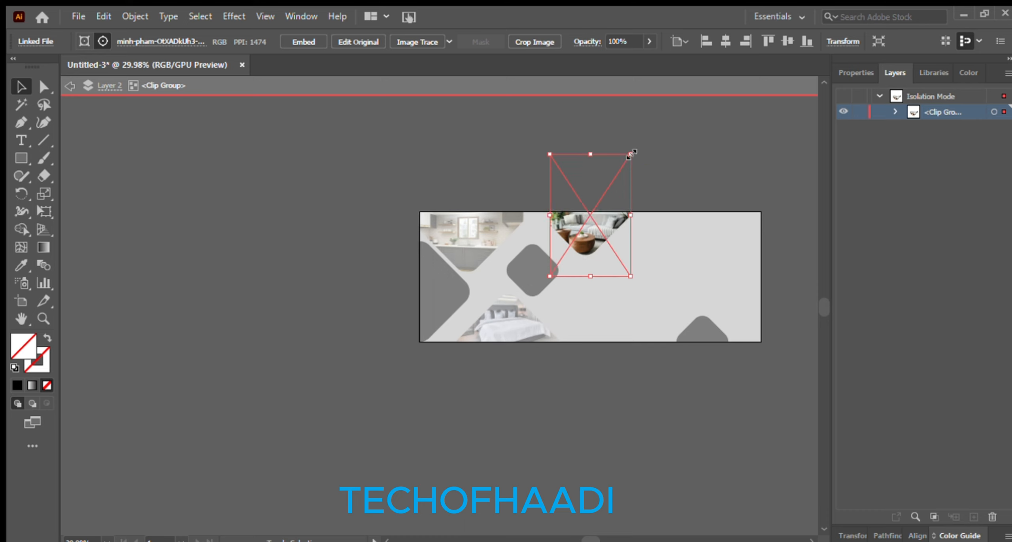
pyautogui.moveTo(631, 154); pyautogui.dragTo(661, 136)
pyautogui.moveTo(608, 212); pyautogui.dragTo(608, 221)
pyautogui.hotkey('ctrl', 'z')
pyautogui.moveTo(616, 159); pyautogui.dragTo(608, 166)
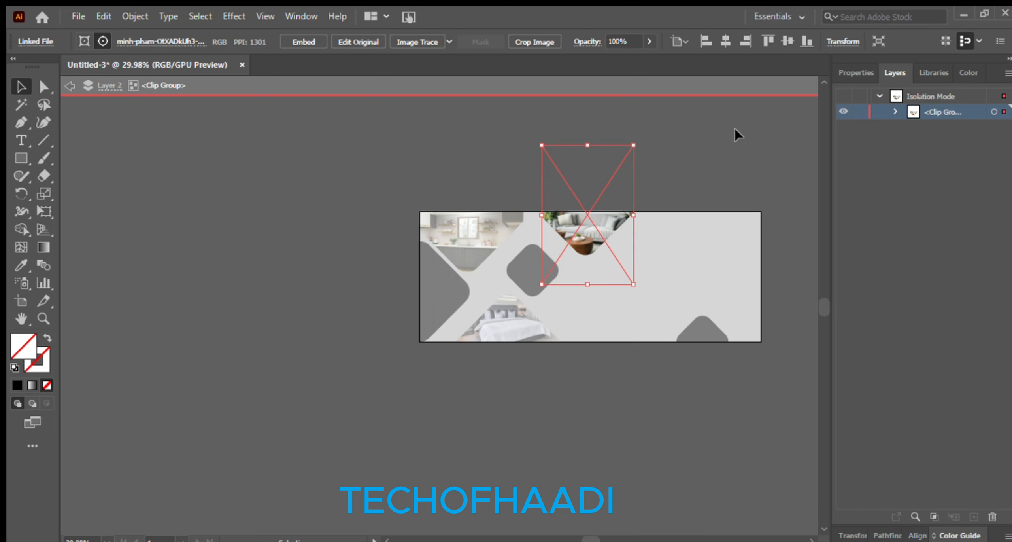
# Exit the clip group and zoom in on the banner
pyautogui.click(734, 130)
pyautogui.doubleClick(664, 143)
pyautogui.hotkey('ctrl', 'space')
pyautogui.moveTo(462, 399); pyautogui.dragTo(504, 249)
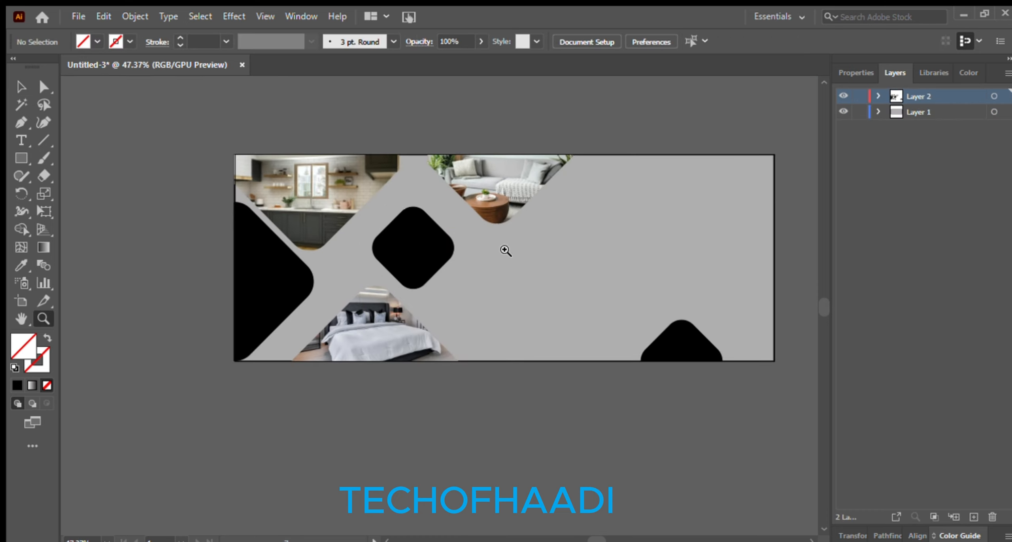
pyautogui.press('v')
pyautogui.click(408, 234)
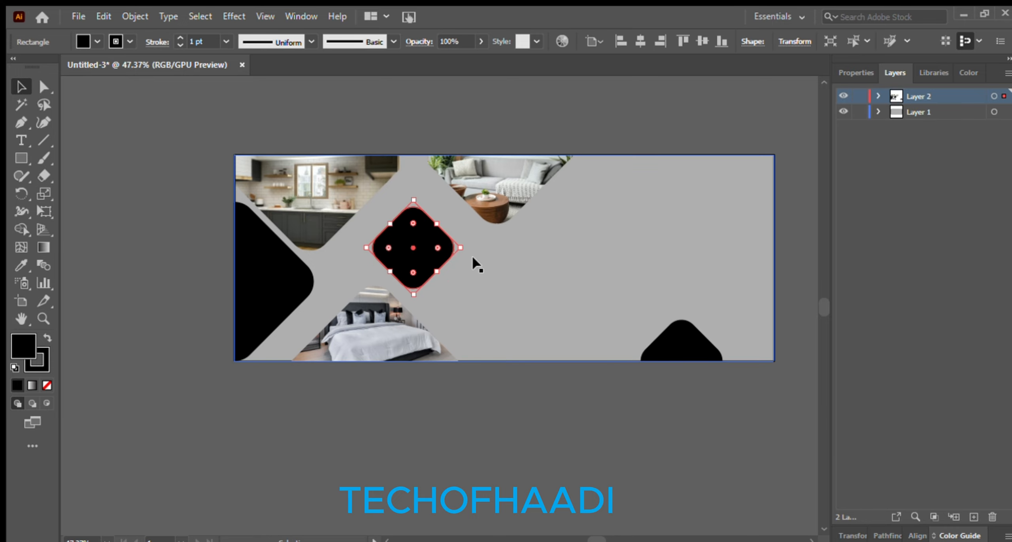
# Scale down the placed house photo and move it onto the banner's left side
pyautogui.click(277, 295)
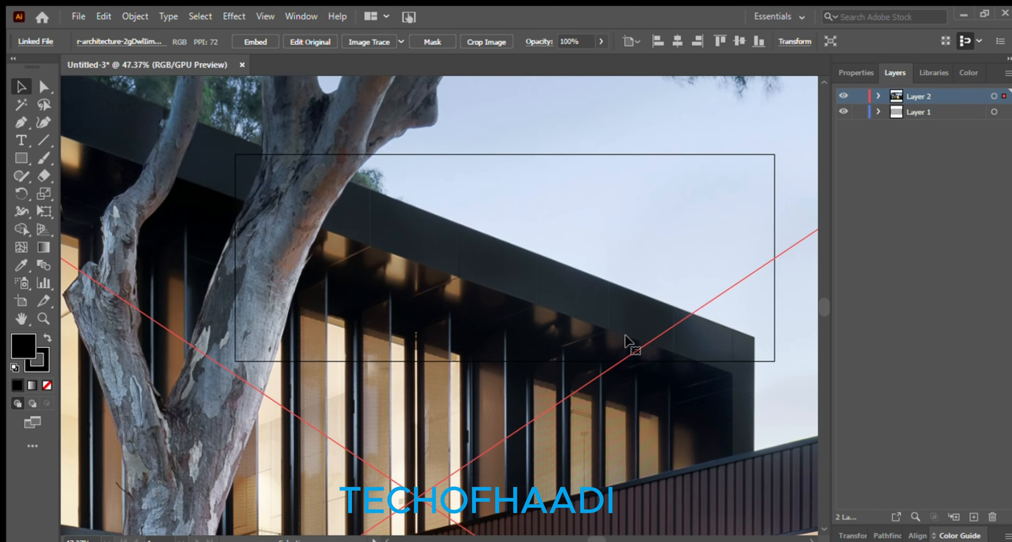
pyautogui.scroll(-5, 625, 342)
pyautogui.moveTo(436, 175); pyautogui.dragTo(680, 343)
pyautogui.moveTo(704, 367); pyautogui.dragTo(631, 325)
pyautogui.hotkey('ctrl', 'space')
pyautogui.moveTo(605, 280); pyautogui.dragTo(641, 413)
pyautogui.moveTo(642, 413); pyautogui.dragTo(530, 349)
pyautogui.moveTo(617, 533); pyautogui.dragTo(363, 266)
# Send the house photo backward and clip it inside the large left black shape
pyautogui.hotkey('ctrl', 'shift', '[')
pyautogui.keyDown('shift'); pyautogui.click(342, 222); pyautogui.keyUp('shift')
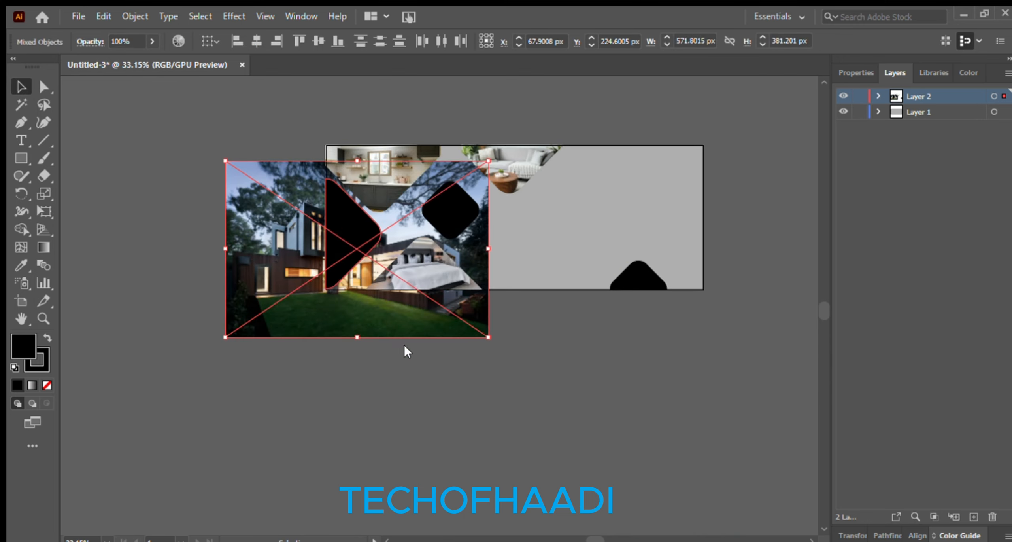
pyautogui.hotkey('ctrl', '7')
# Resize and move the house photo inside the left shape
pyautogui.doubleClick(351, 244)
pyautogui.click(351, 244)
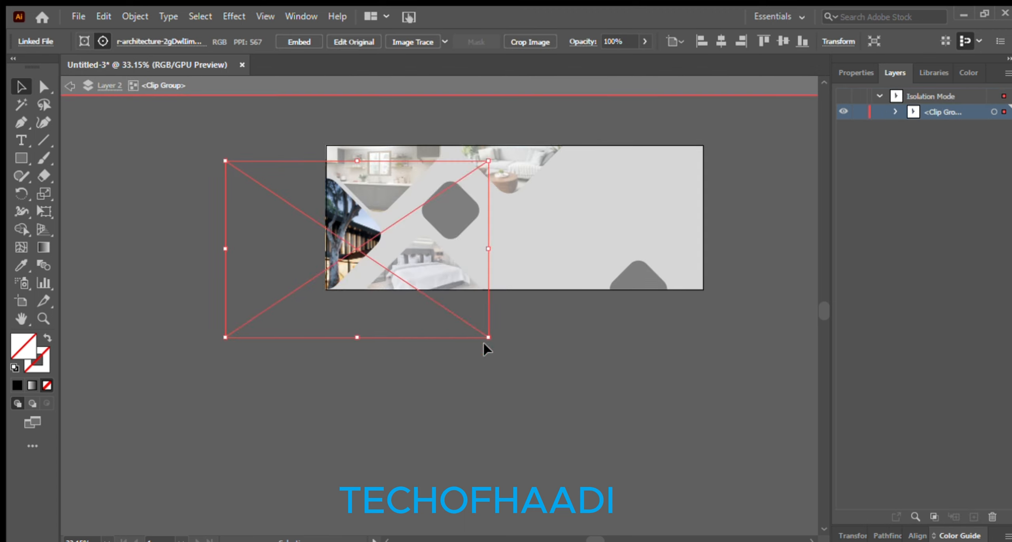
pyautogui.moveTo(488, 336); pyautogui.dragTo(314, 220)
pyautogui.moveTo(277, 199); pyautogui.dragTo(356, 251)
pyautogui.moveTo(393, 213); pyautogui.dragTo(450, 173)
pyautogui.moveTo(387, 214); pyautogui.dragTo(362, 233)
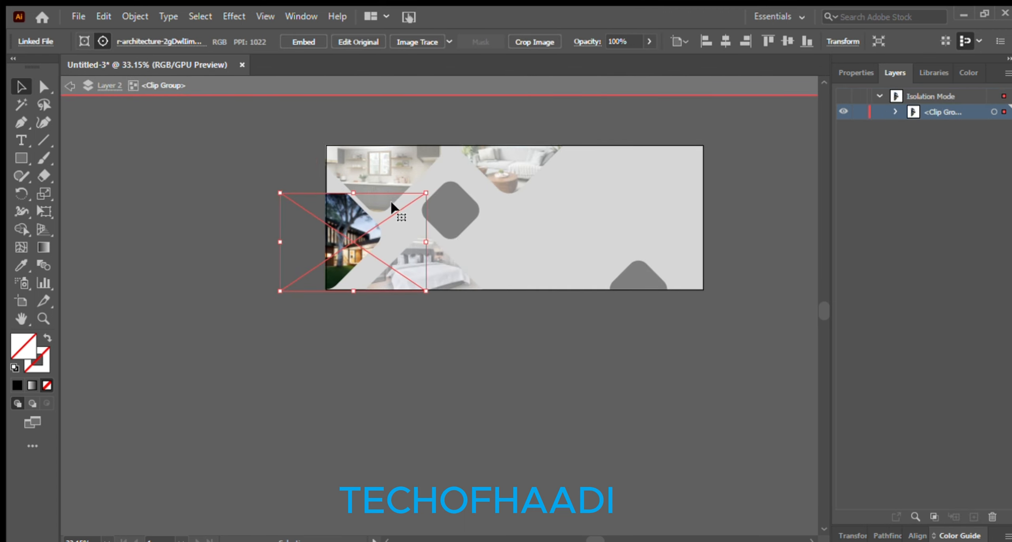
pyautogui.moveTo(425, 192); pyautogui.dragTo(462, 169)
pyautogui.click(469, 170)
pyautogui.moveTo(400, 238); pyautogui.dragTo(385, 238)
pyautogui.moveTo(447, 169); pyautogui.dragTo(453, 165)
pyautogui.doubleClick(134, 206)
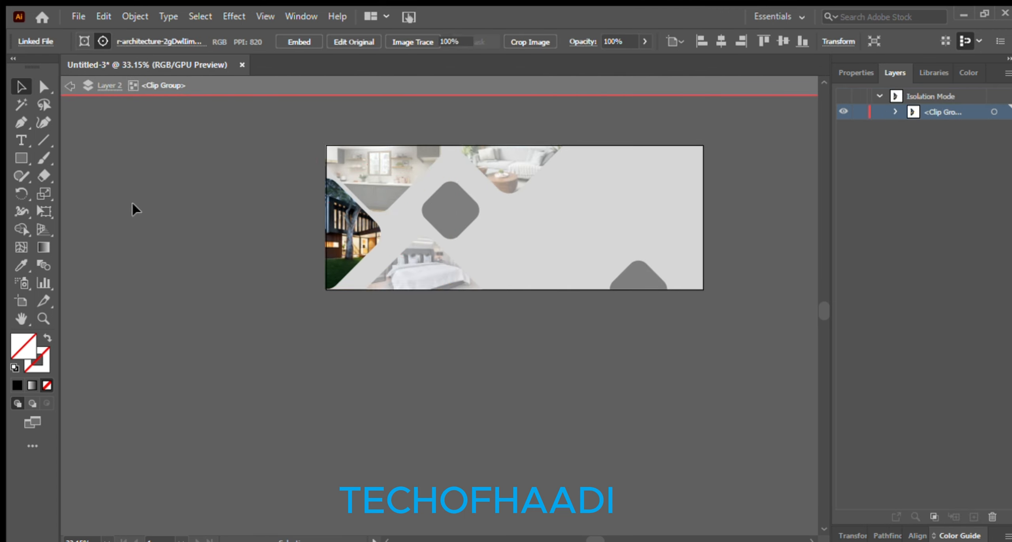
# Duplicate and enlarge the centre black diamond, then undo the copy
pyautogui.press('z')
pyautogui.moveTo(283, 309); pyautogui.dragTo(438, 337)
pyautogui.click(17, 86)
pyautogui.click(335, 251)
pyautogui.hotkey('ctrl', 'c')
pyautogui.hotkey('ctrl', 'v')
pyautogui.moveTo(503, 340); pyautogui.dragTo(547, 341)
pyautogui.moveTo(461, 327); pyautogui.dragTo(471, 301)
pyautogui.moveTo(472, 301); pyautogui.dragTo(465, 306)
pyautogui.hotkey('ctrl', 'z')
pyautogui.hotkey('ctrl', 'z')
pyautogui.hotkey('ctrl', 'z')
pyautogui.hotkey('ctrl', 'z')
pyautogui.hotkey('ctrl', 'z')
pyautogui.hotkey('ctrl', 'z')
pyautogui.hotkey('ctrl', 'z')
pyautogui.hotkey('ctrl', 'z')
pyautogui.hotkey('ctrl', 'z')
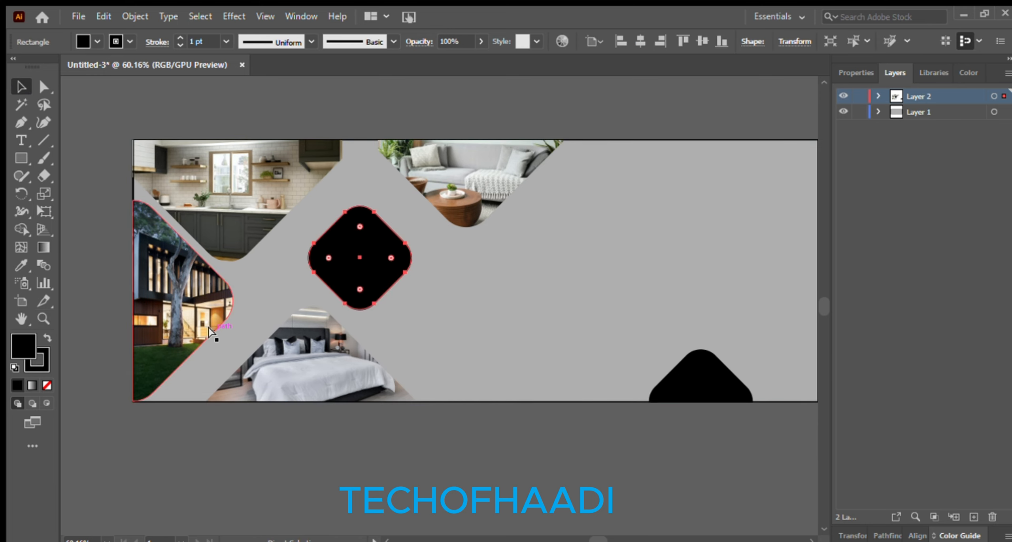
# Undo the left clip and make an enlarged, rounded copy of the black diamond
pyautogui.hotkey('ctrl', 'z')
pyautogui.hotkey('ctrl', 'z')
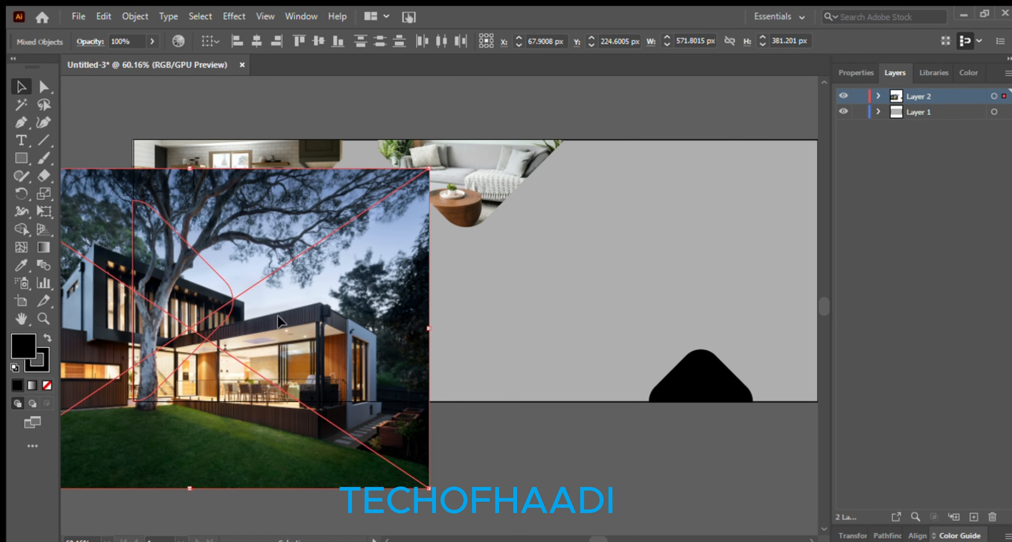
pyautogui.hotkey('ctrl', 'shift', '[')
pyautogui.hotkey('ctrl', 'shift', 'a')
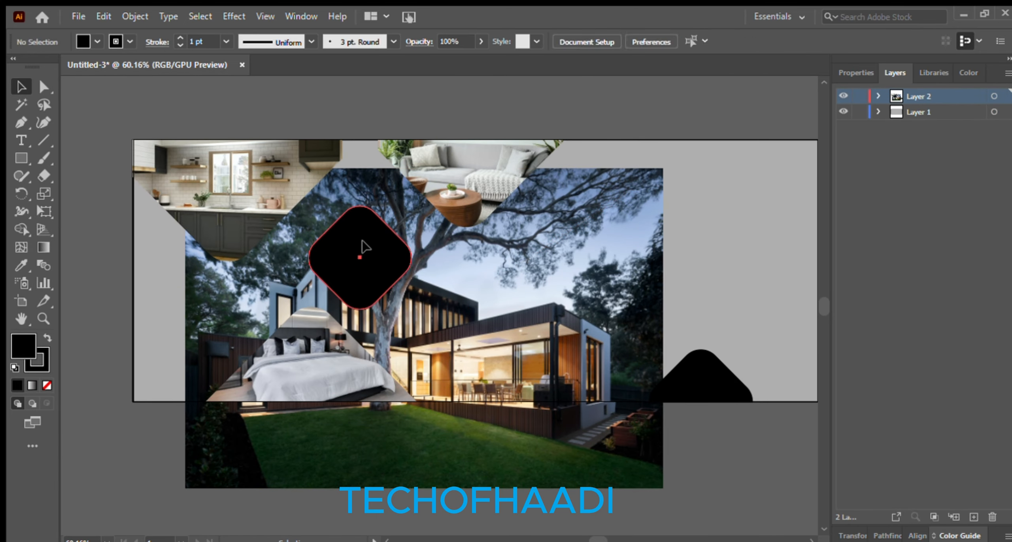
pyautogui.click(363, 245)
pyautogui.hotkey('ctrl', 'c')
pyautogui.hotkey('ctrl', 'v')
pyautogui.moveTo(443, 297); pyautogui.dragTo(600, 319)
pyautogui.moveTo(499, 247); pyautogui.dragTo(481, 282)
pyautogui.moveTo(487, 418); pyautogui.dragTo(482, 402)
pyautogui.moveTo(481, 270); pyautogui.dragTo(462, 287)
pyautogui.moveTo(467, 280); pyautogui.dragTo(463, 264)
# Clip the house photo into the diamond copy and return the black shape to the left edge
pyautogui.keyDown('shift'); pyautogui.click(511, 445); pyautogui.keyUp('shift')
pyautogui.hotkey('ctrl', '7')
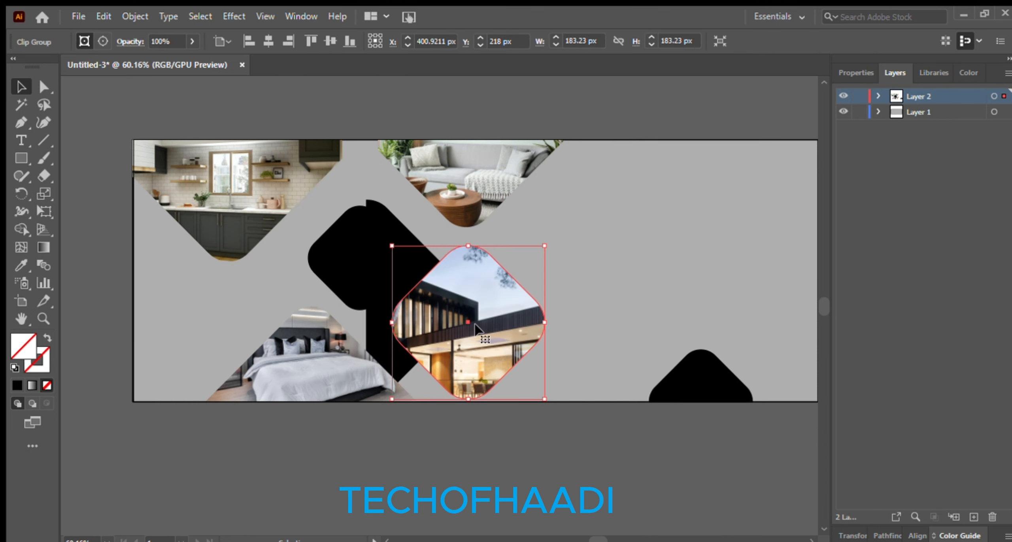
pyautogui.hotkey('ctrl', 'z')
pyautogui.moveTo(384, 327); pyautogui.dragTo(147, 318)
pyautogui.click(261, 317)
pyautogui.moveTo(506, 313); pyautogui.dragTo(492, 303)
# Scale and shift the house photo inside the diamond to frame the tree, house and lawn
pyautogui.doubleClick(493, 304)
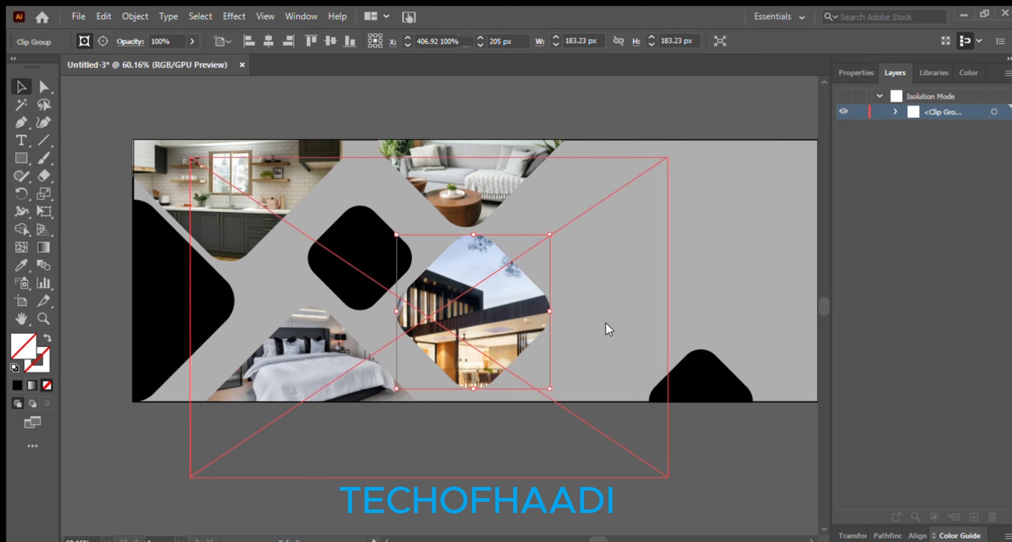
pyautogui.moveTo(668, 157); pyautogui.dragTo(474, 287)
pyautogui.moveTo(374, 373); pyautogui.dragTo(495, 304)
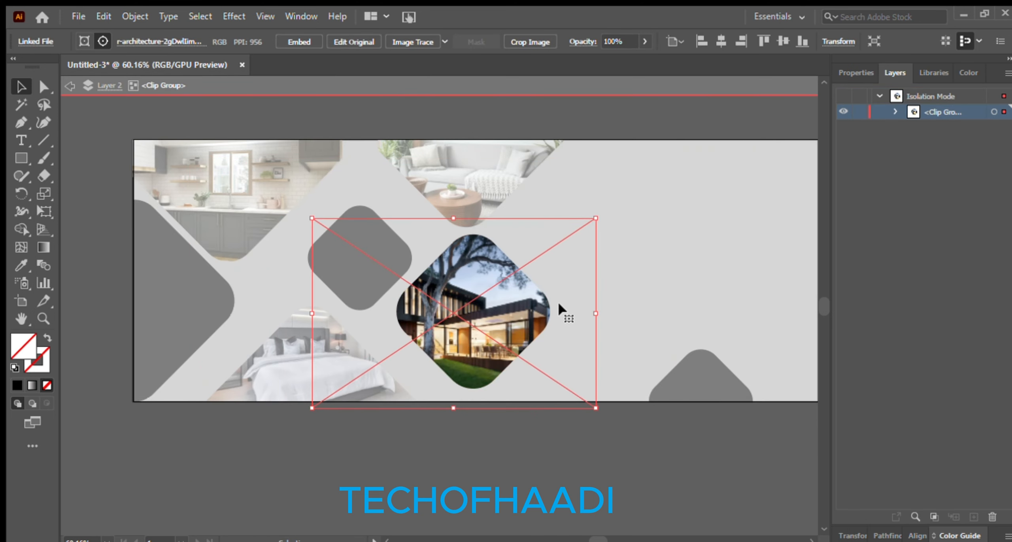
pyautogui.moveTo(559, 304); pyautogui.dragTo(582, 296)
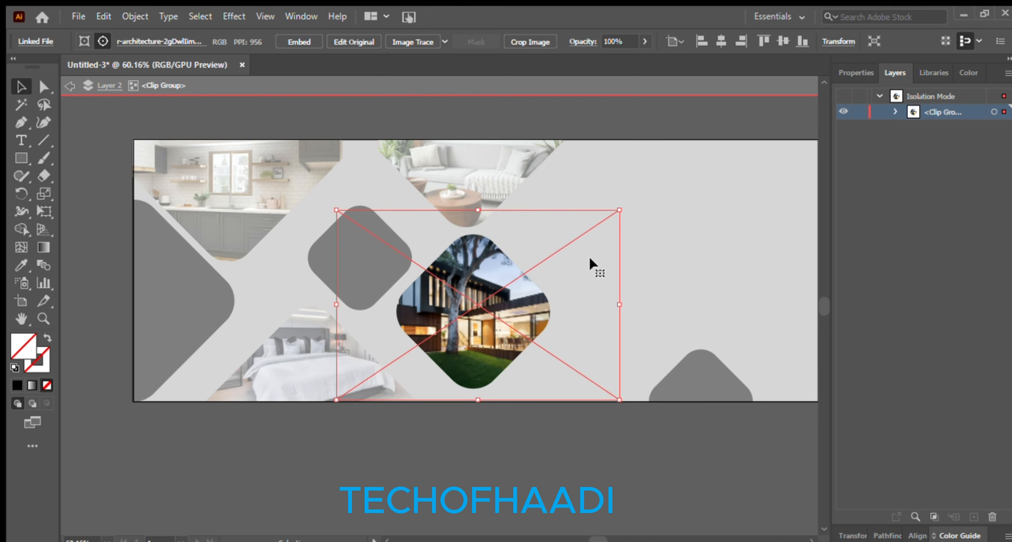
pyautogui.doubleClick(518, 459)
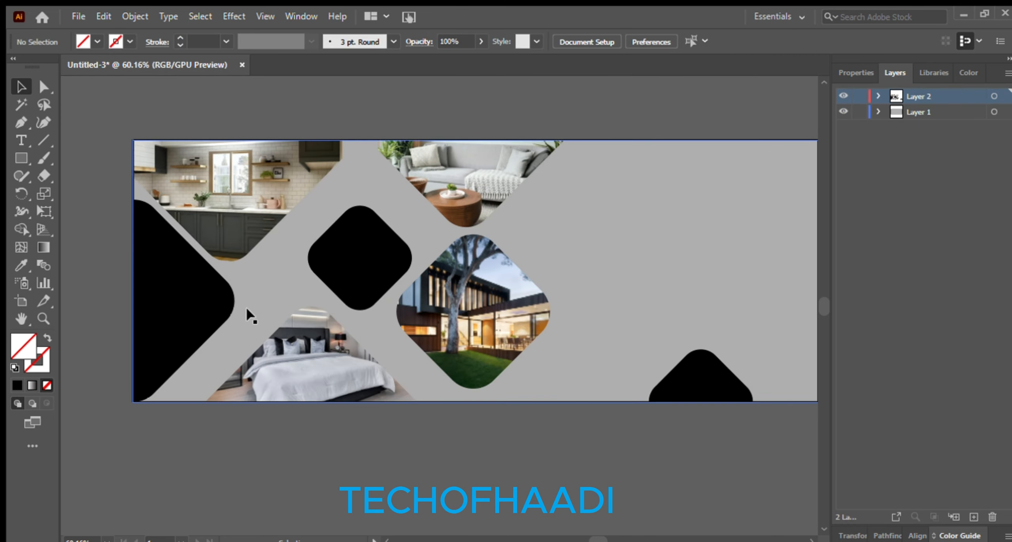
# Place the house diamond upper-left with the black diamond just below-right of it
pyautogui.moveTo(361, 272); pyautogui.dragTo(624, 276)
pyautogui.moveTo(476, 316); pyautogui.dragTo(367, 259)
pyautogui.moveTo(609, 261); pyautogui.dragTo(446, 335)
pyautogui.click(499, 442)
pyautogui.moveTo(373, 276); pyautogui.dragTo(376, 273)
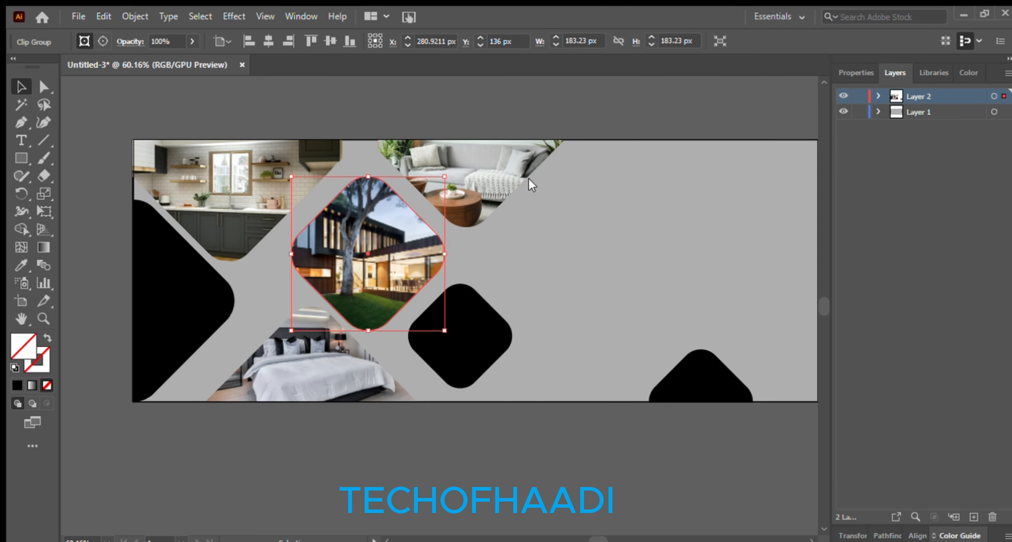
pyautogui.click(150, 306)
pyautogui.click(66, 300)
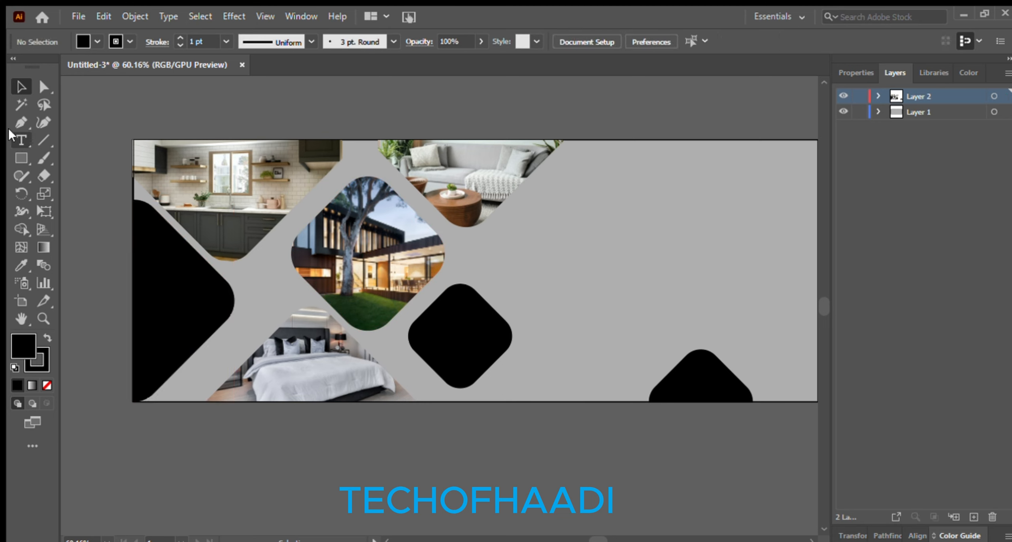
pyautogui.click(132, 139)
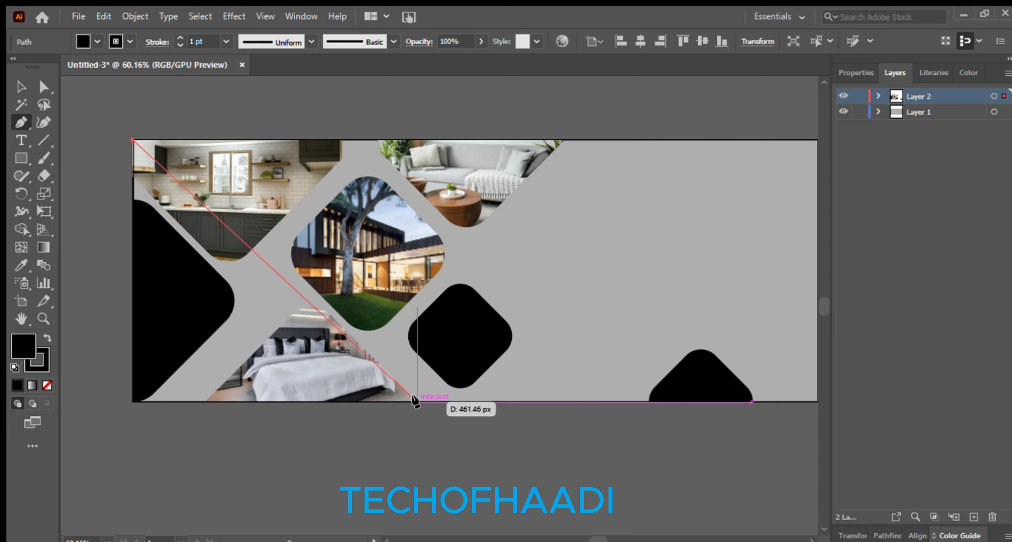
# Draw a closed polygon over the left side, send it behind the photos and fill it gray
pyautogui.click(435, 401)
pyautogui.click(438, 510)
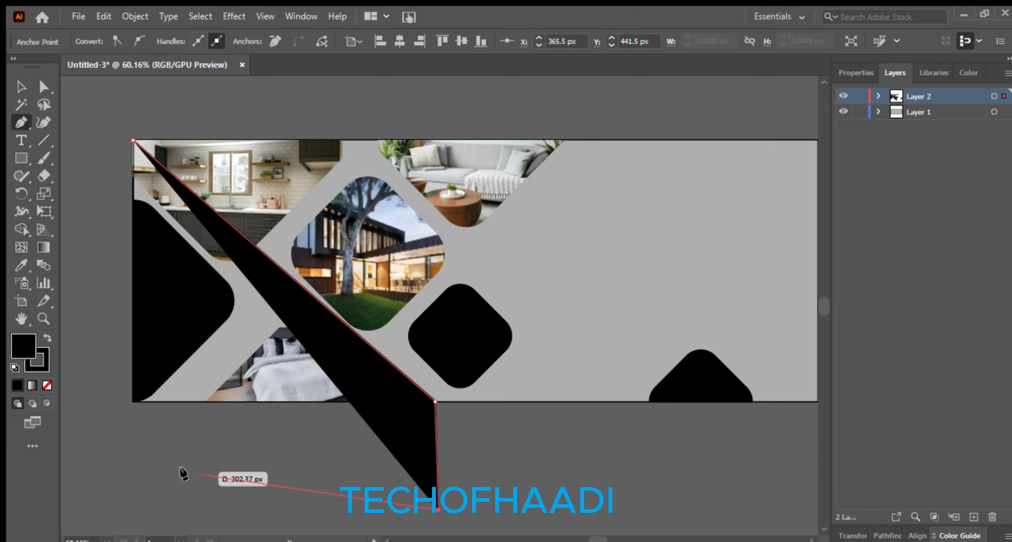
pyautogui.click(98, 468)
pyautogui.click(80, 200)
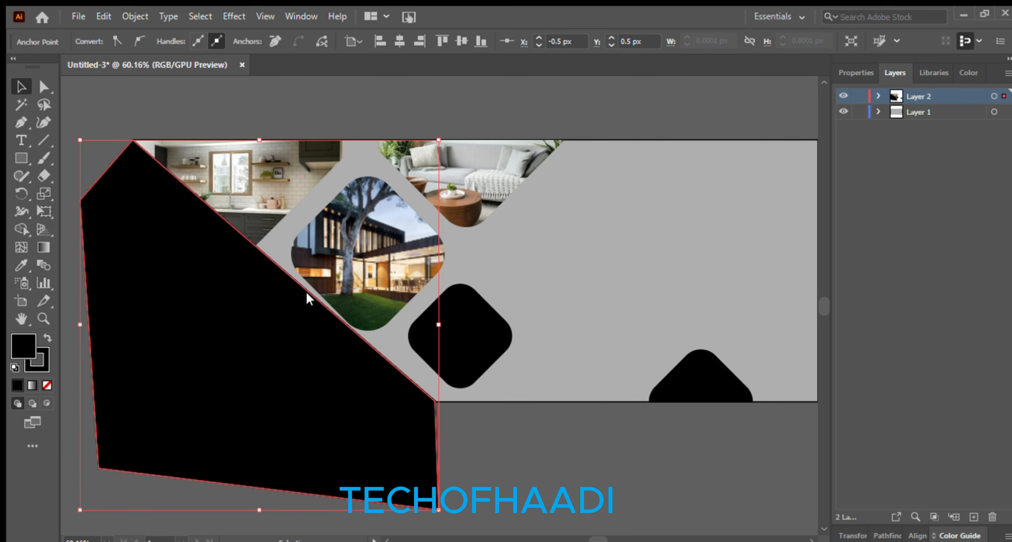
pyautogui.hotkey('ctrl', 'shift', '[')
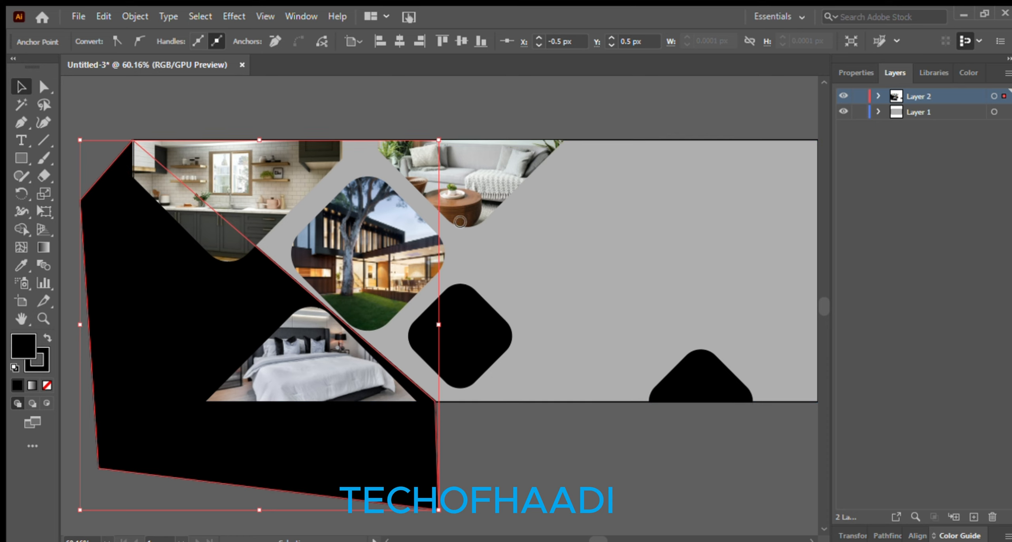
pyautogui.click(528, 448)
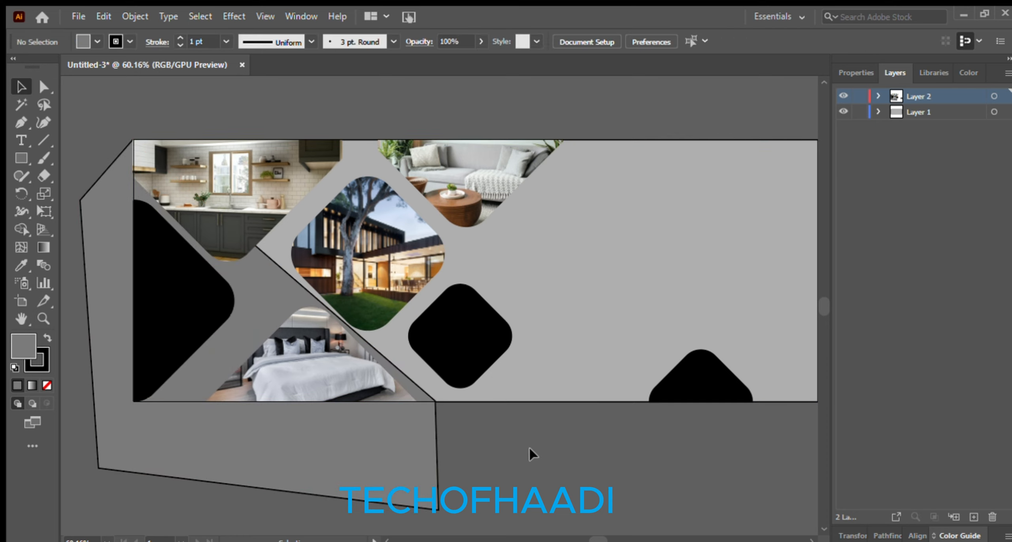
pyautogui.click(377, 459)
# Remove the gray polygon's stroke and trim away its area outside the banner with Shape Builder
pyautogui.click(47, 384)
pyautogui.click(671, 489)
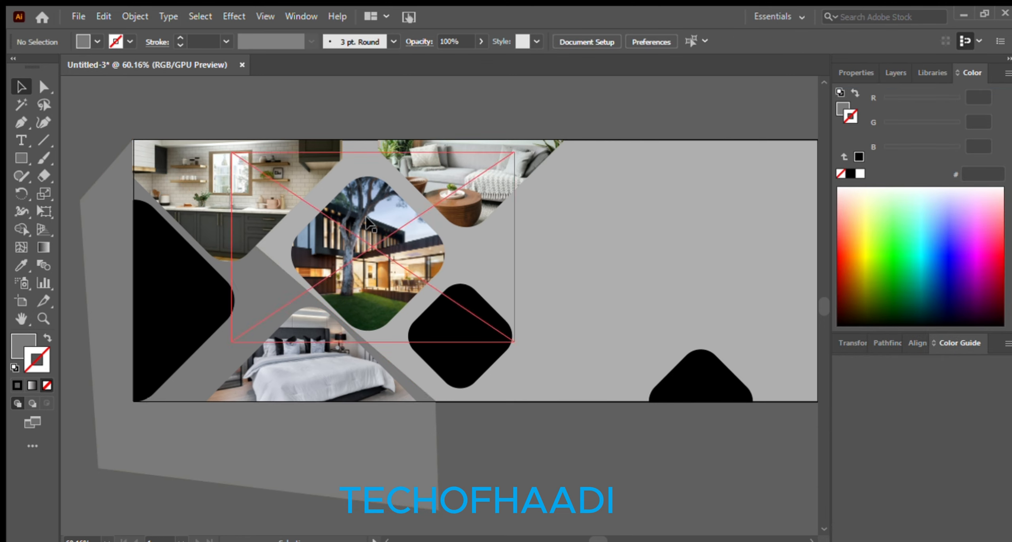
pyautogui.click(532, 203)
pyautogui.click(25, 227)
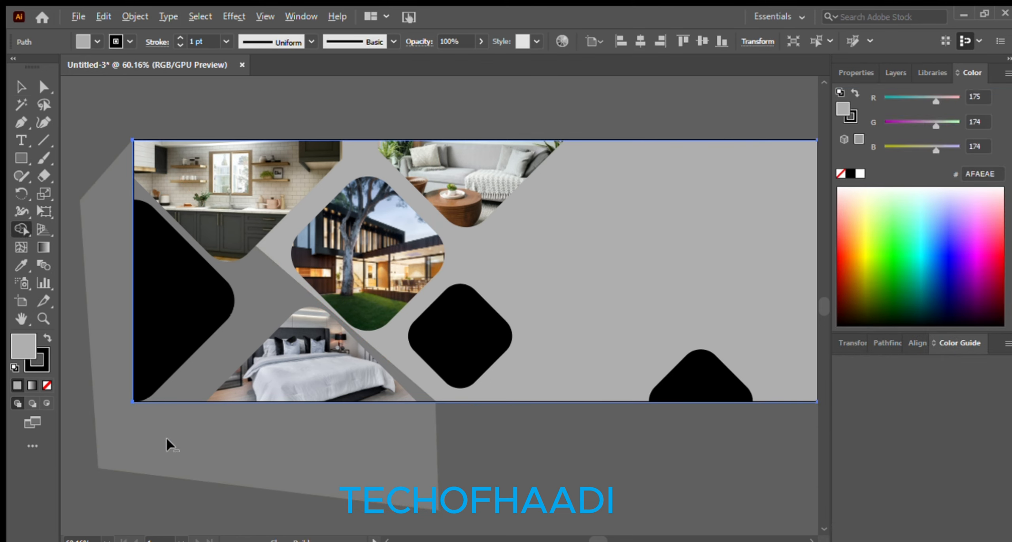
pyautogui.click(265, 299)
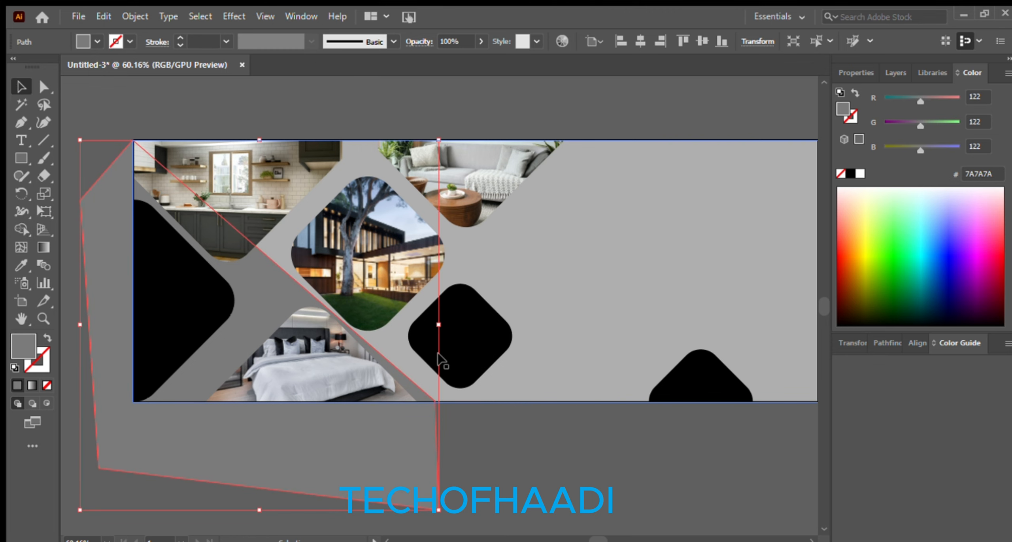
pyautogui.keyDown('shift'); pyautogui.click(586, 293); pyautogui.keyUp('shift')
pyautogui.click(21, 228)
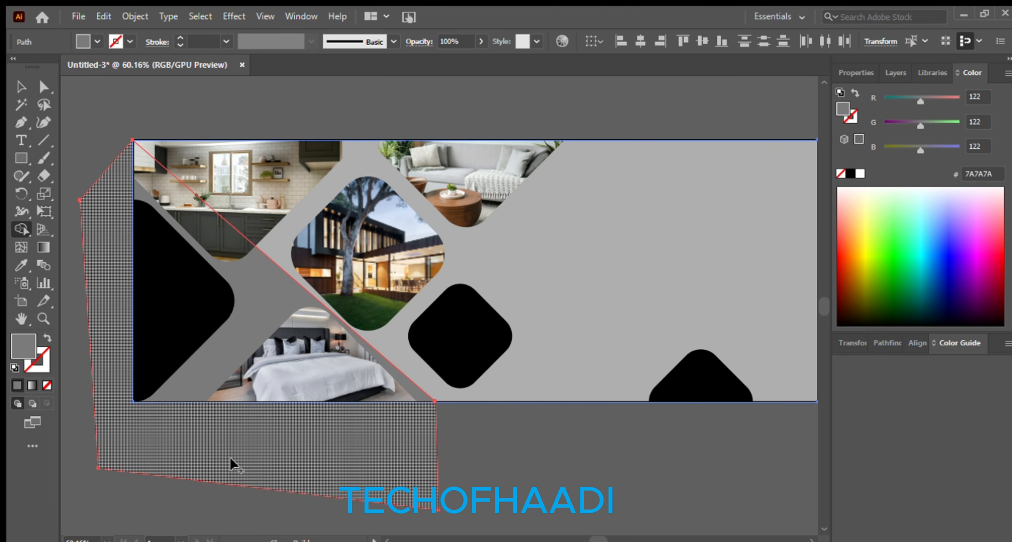
pyautogui.keyDown('alt'); pyautogui.click(264, 461); pyautogui.keyUp('alt')
pyautogui.click(21, 87)
# Nudge the kitchen photo slightly right and check its position
pyautogui.click(118, 280)
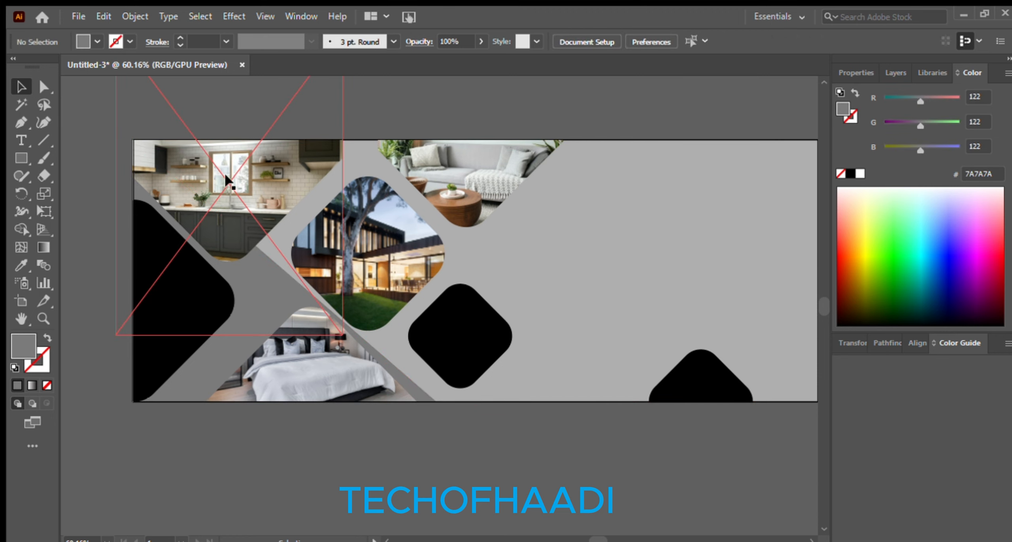
pyautogui.click(255, 171)
pyautogui.press('Right')
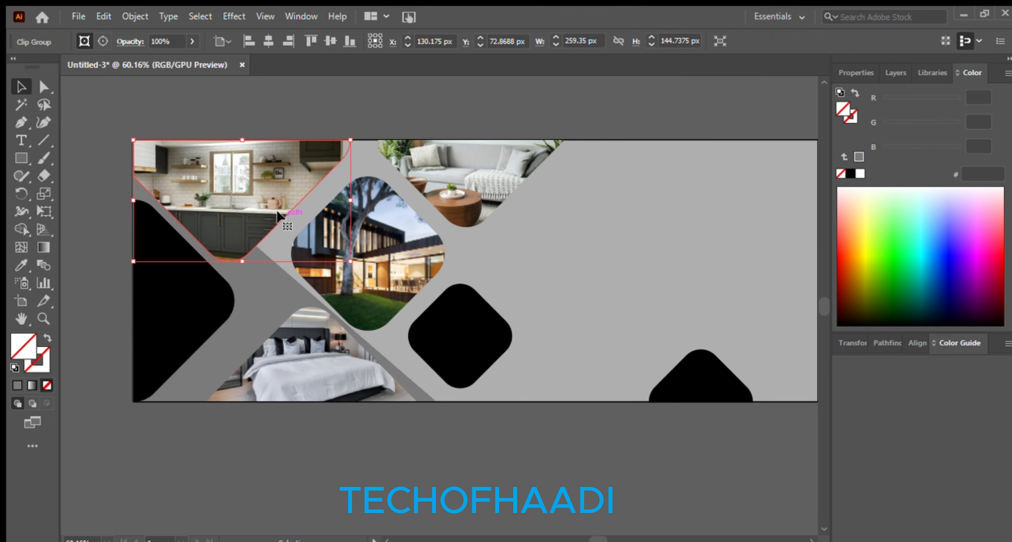
pyautogui.click(234, 126)
pyautogui.click(226, 170)
pyautogui.click(215, 100)
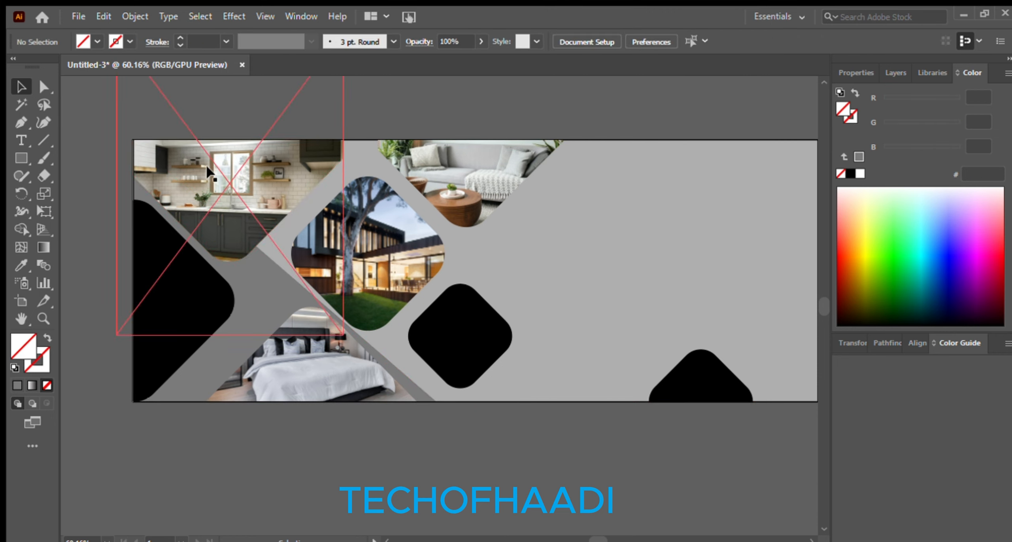
pyautogui.click(206, 173)
pyautogui.click(182, 105)
pyautogui.click(188, 151)
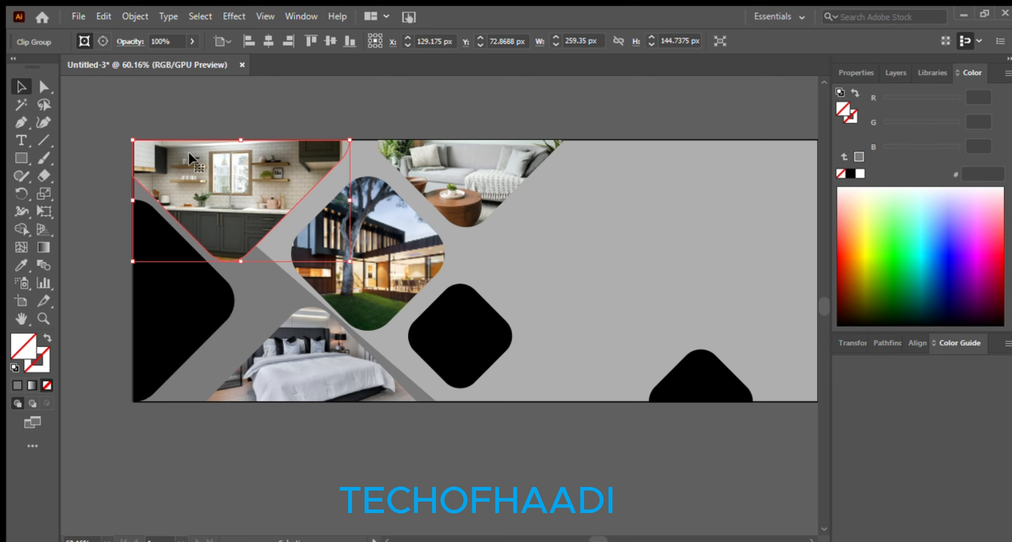
pyautogui.click(180, 79)
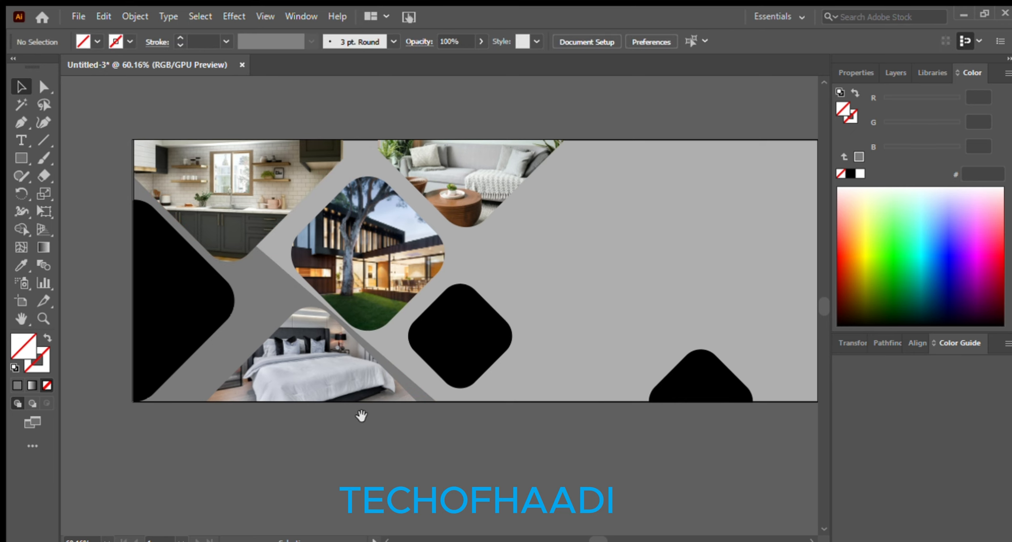
# Check the background and trimmed dark gray shape, then select the black rounded diamond
pyautogui.hscroll(-3, 396, 427)
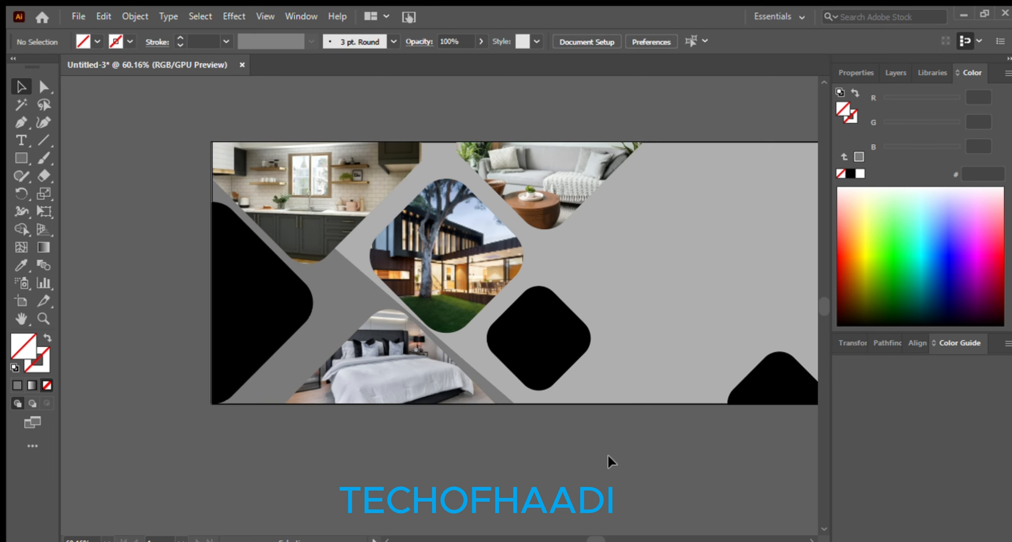
pyautogui.click(619, 349)
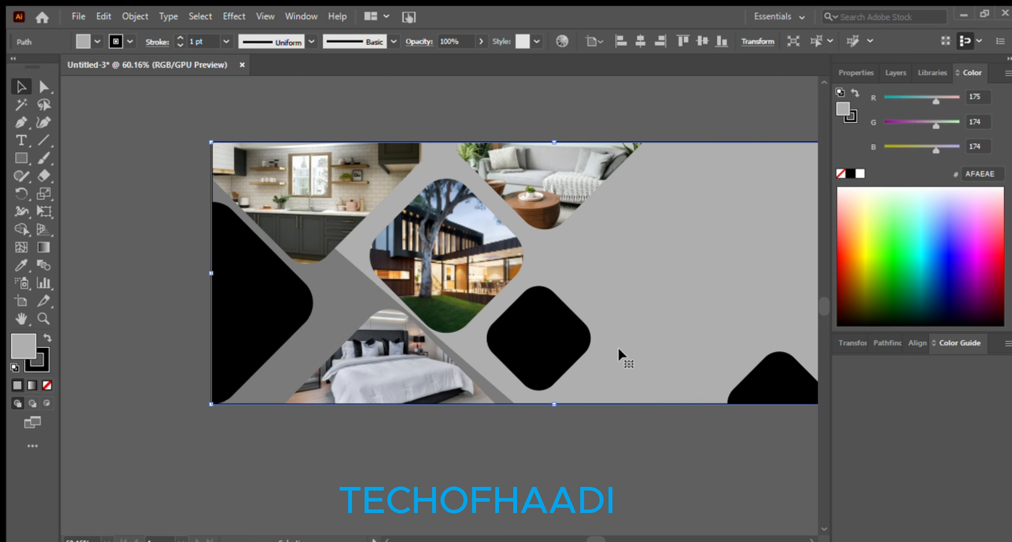
pyautogui.click(406, 93)
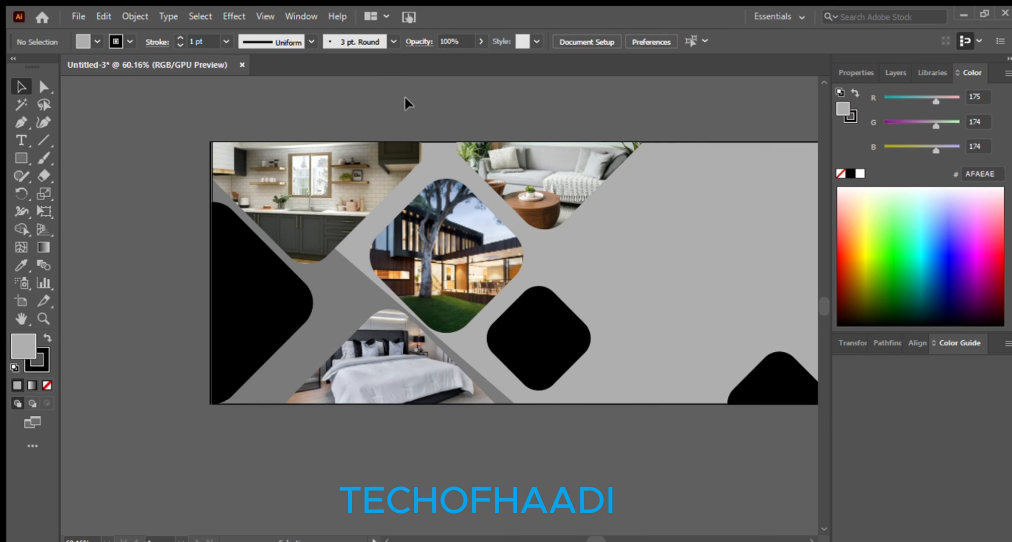
pyautogui.click(445, 282)
pyautogui.click(436, 80)
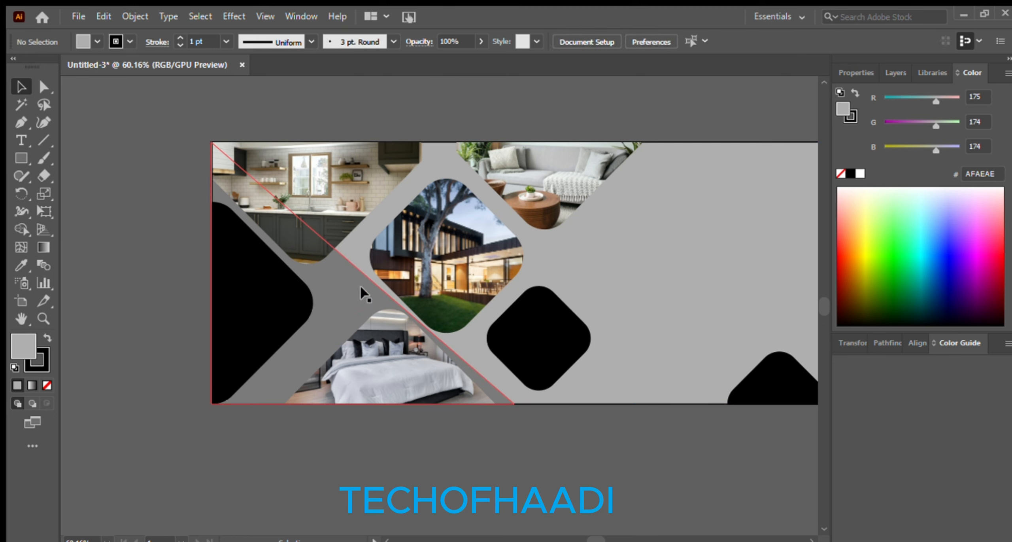
pyautogui.click(257, 377)
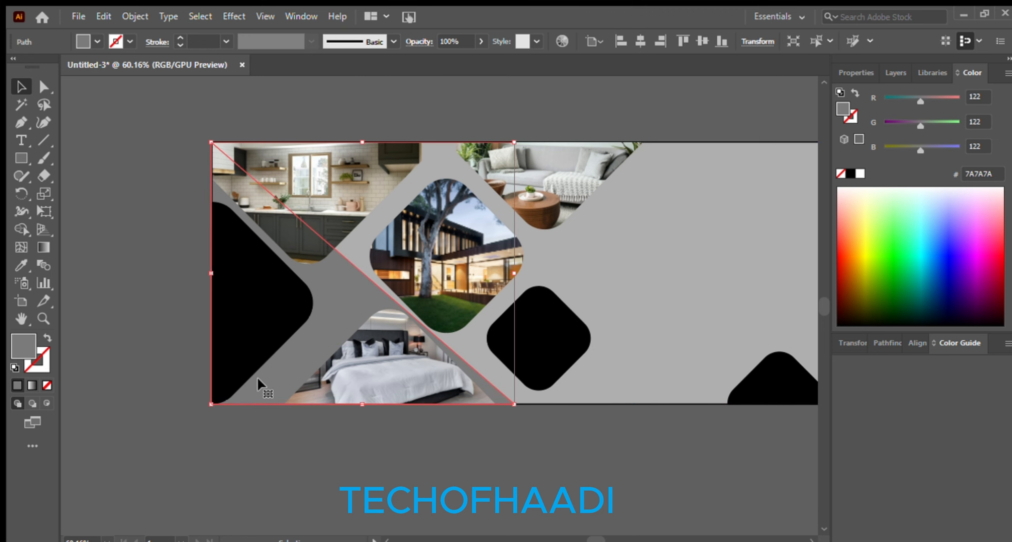
pyautogui.click(322, 432)
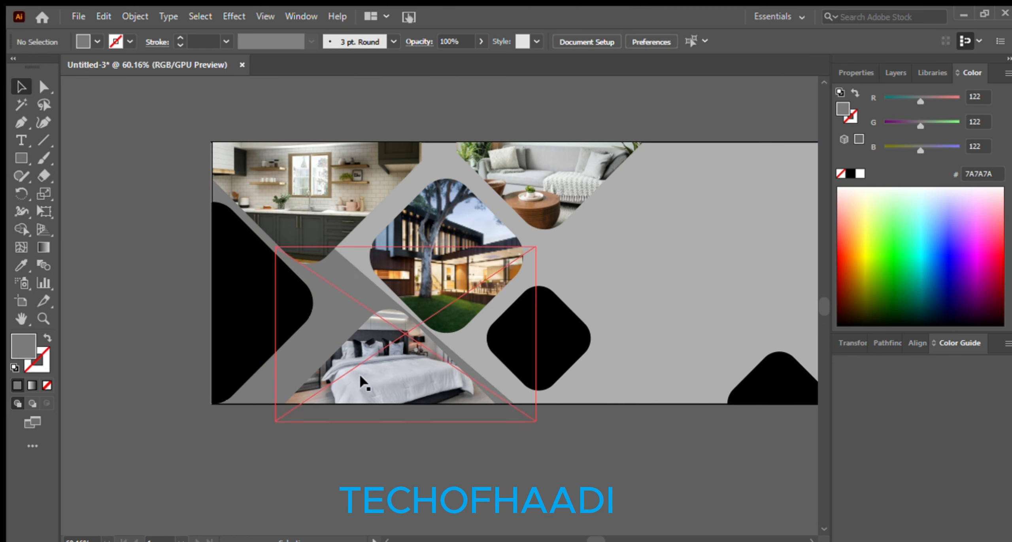
pyautogui.press('space')
pyautogui.moveTo(550, 461); pyautogui.dragTo(485, 468)
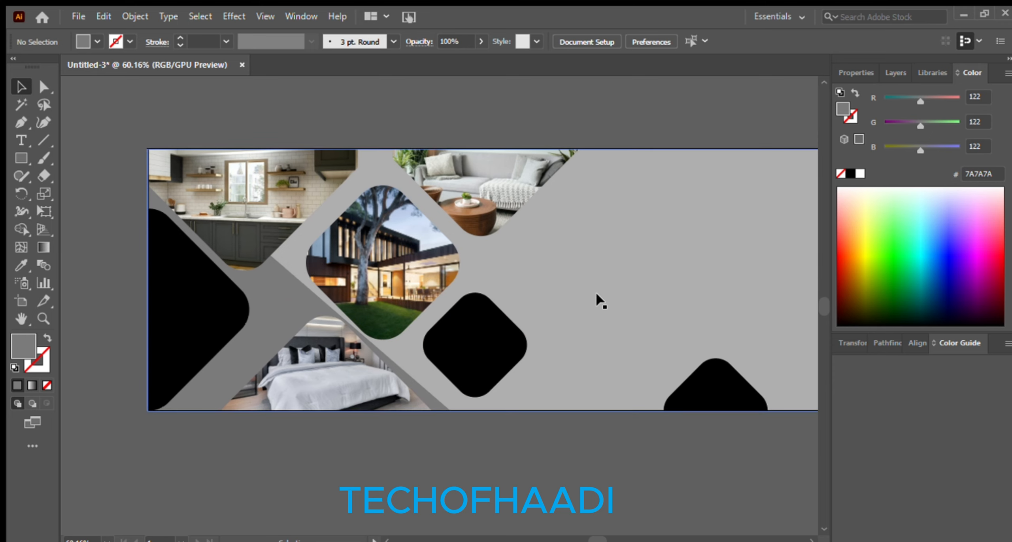
pyautogui.click(459, 358)
# Remove the fill from the three black shapes and give them a black stroke
pyautogui.keyDown('shift'); pyautogui.click(163, 318); pyautogui.keyUp('shift')
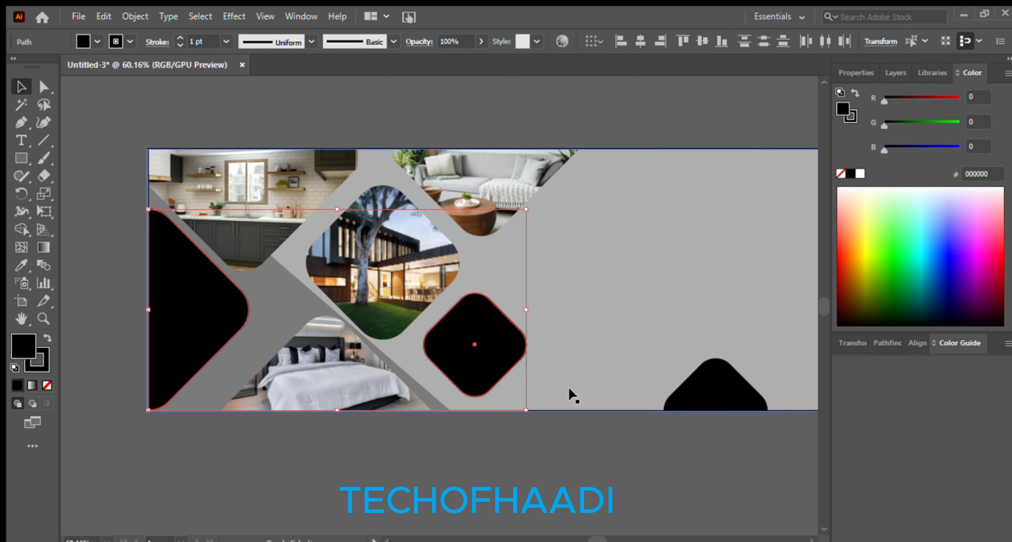
pyautogui.keyDown('shift'); pyautogui.click(702, 395); pyautogui.keyUp('shift')
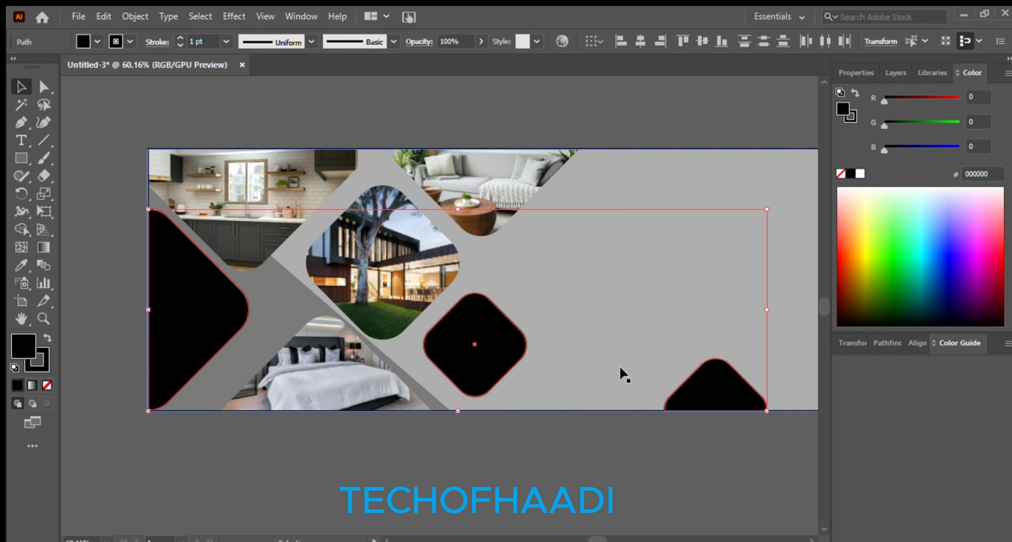
pyautogui.click(47, 385)
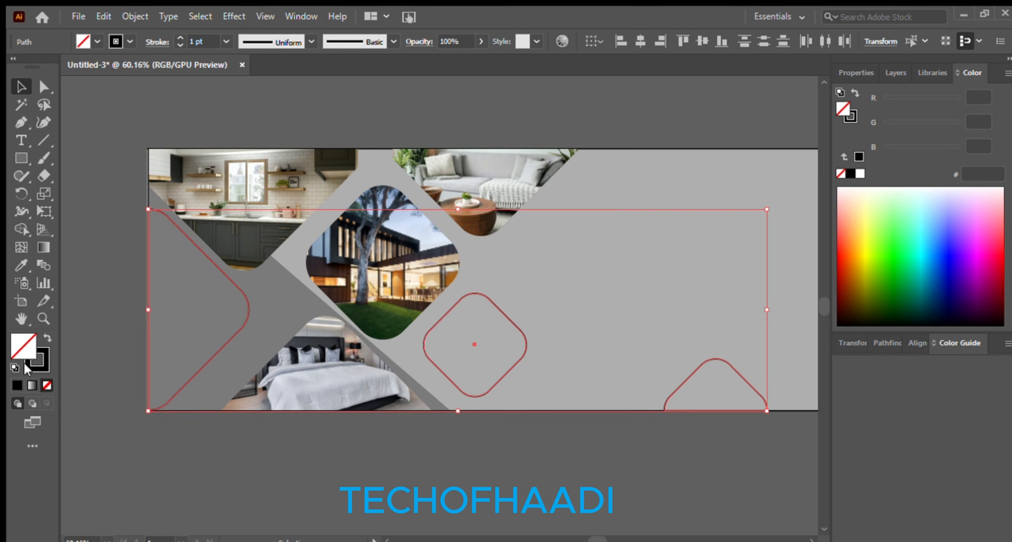
pyautogui.click(44, 365)
pyautogui.click(94, 441)
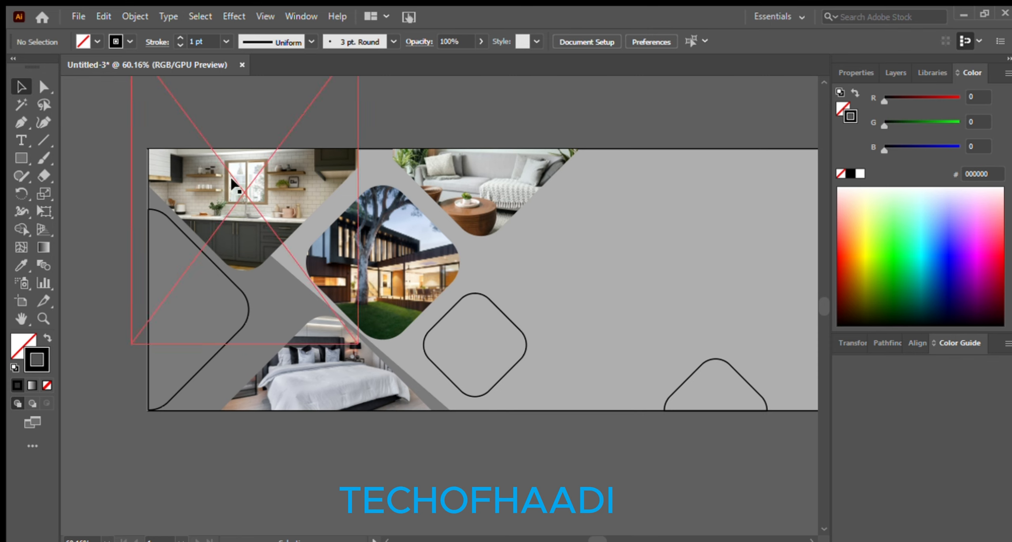
# Set the stroke weight of the three outlines to 5 pt
pyautogui.click(247, 320)
pyautogui.keyDown('shift'); pyautogui.click(436, 365); pyautogui.keyUp('shift')
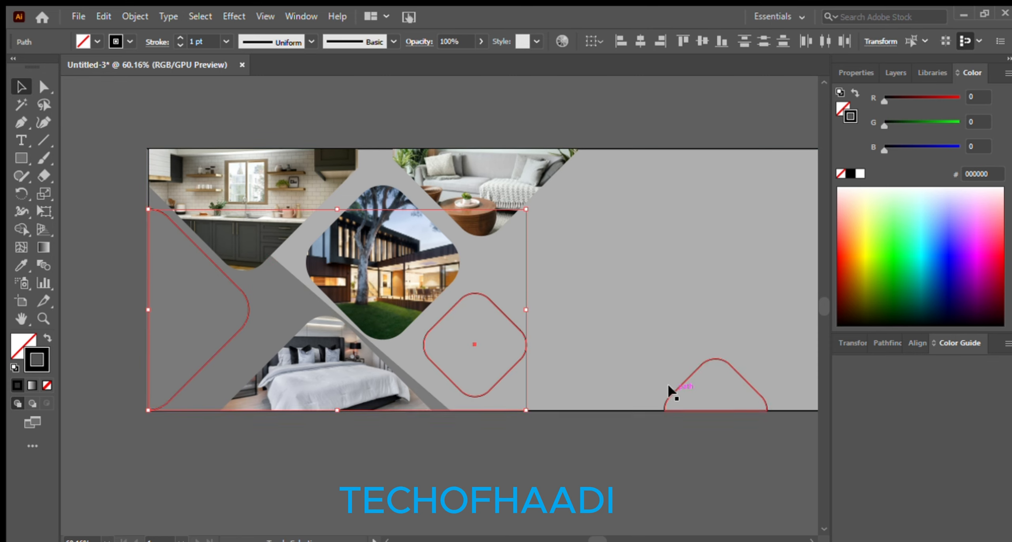
pyautogui.keyDown('shift'); pyautogui.click(668, 390); pyautogui.keyUp('shift')
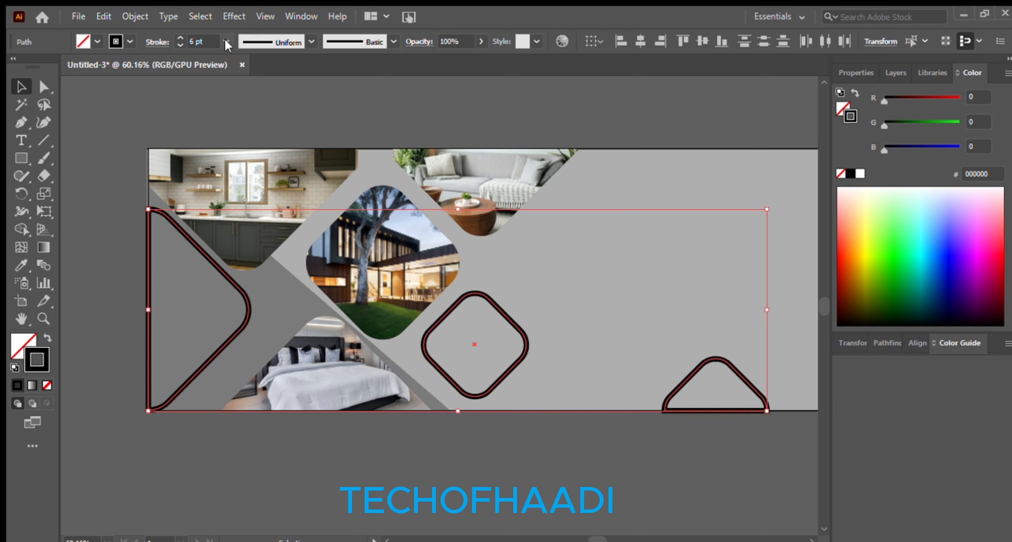
pyautogui.click(247, 147)
pyautogui.click(437, 79)
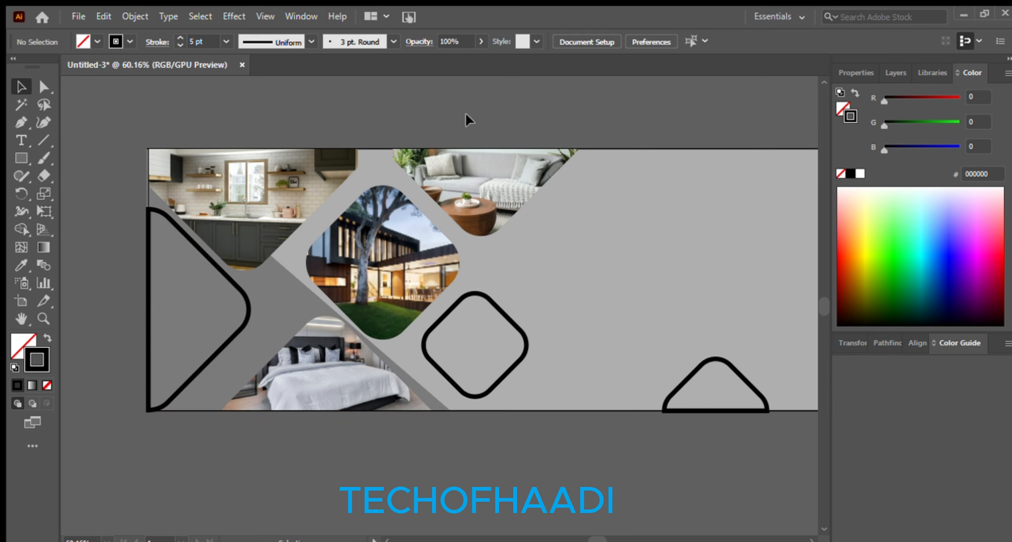
# Give the four photos the left shape's black outline using the Eyedropper
pyautogui.click(394, 278)
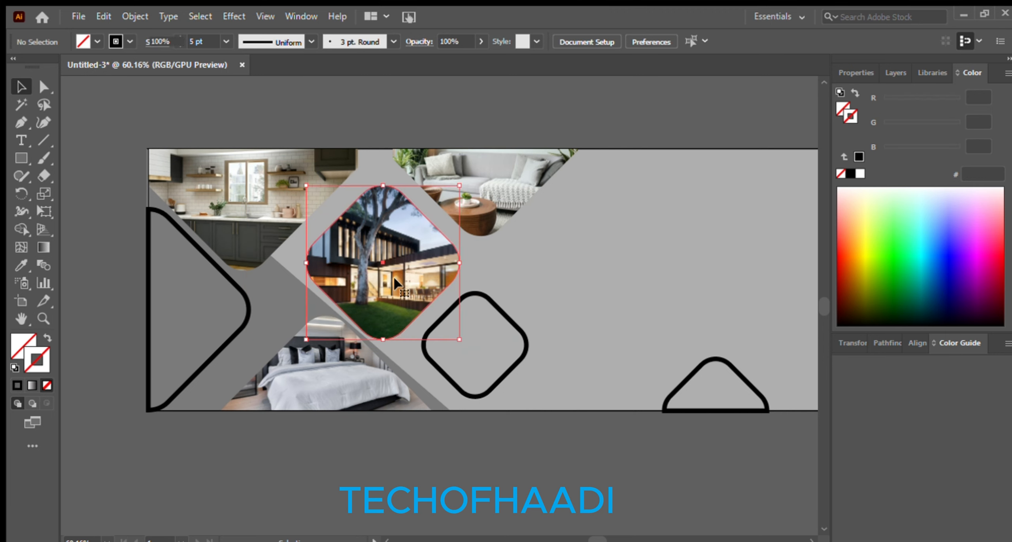
pyautogui.keyDown('shift'); pyautogui.click(457, 197); pyautogui.keyUp('shift')
pyautogui.keyDown('shift'); pyautogui.click(257, 170); pyautogui.keyUp('shift')
pyautogui.keyDown('shift'); pyautogui.click(302, 380); pyautogui.keyUp('shift')
pyautogui.click(21, 263)
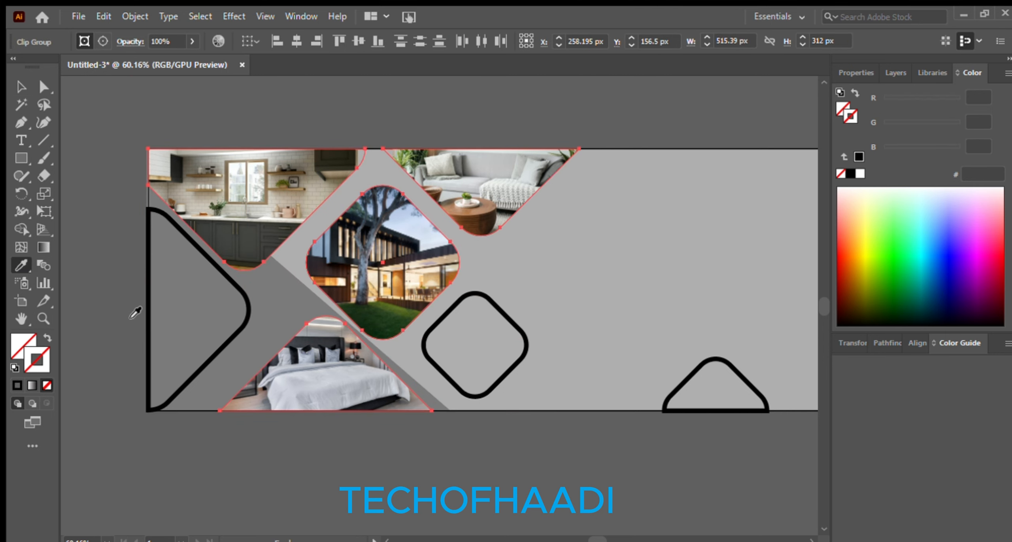
pyautogui.click(151, 316)
pyautogui.click(20, 85)
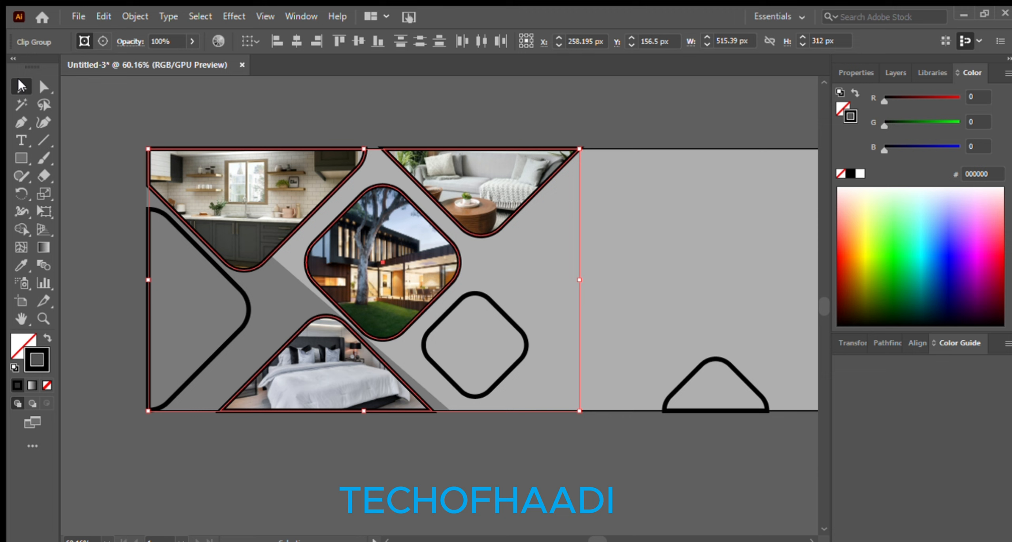
pyautogui.click(89, 321)
# Try selecting all four photos with the diamond, triangle and chevron outlines, then clear it
pyautogui.click(389, 297)
pyautogui.keyDown('shift'); pyautogui.click(261, 221); pyautogui.keyUp('shift')
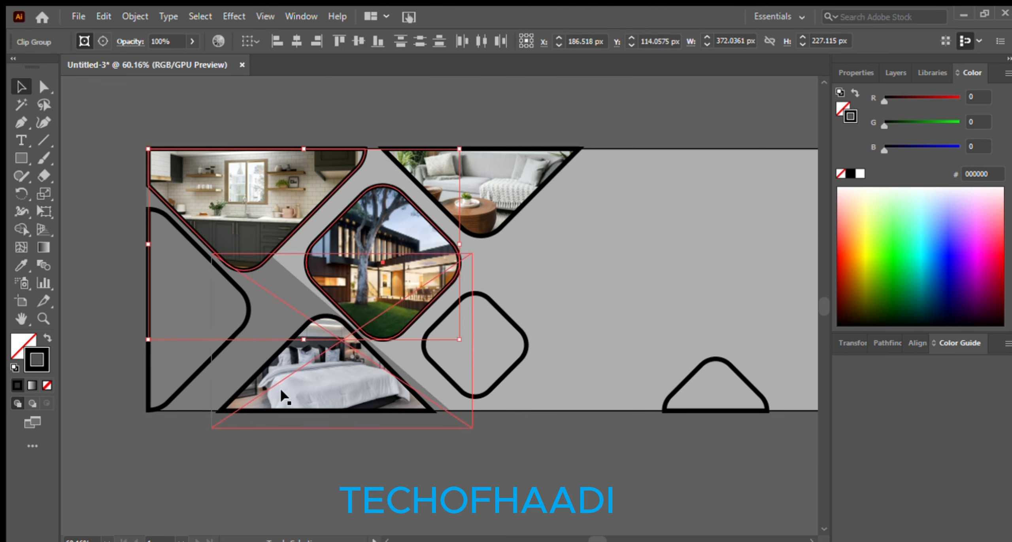
pyautogui.keyDown('shift'); pyautogui.click(282, 391); pyautogui.keyUp('shift')
pyautogui.keyDown('shift'); pyautogui.click(501, 185); pyautogui.keyUp('shift')
pyautogui.keyDown('shift'); pyautogui.click(488, 355); pyautogui.keyUp('shift')
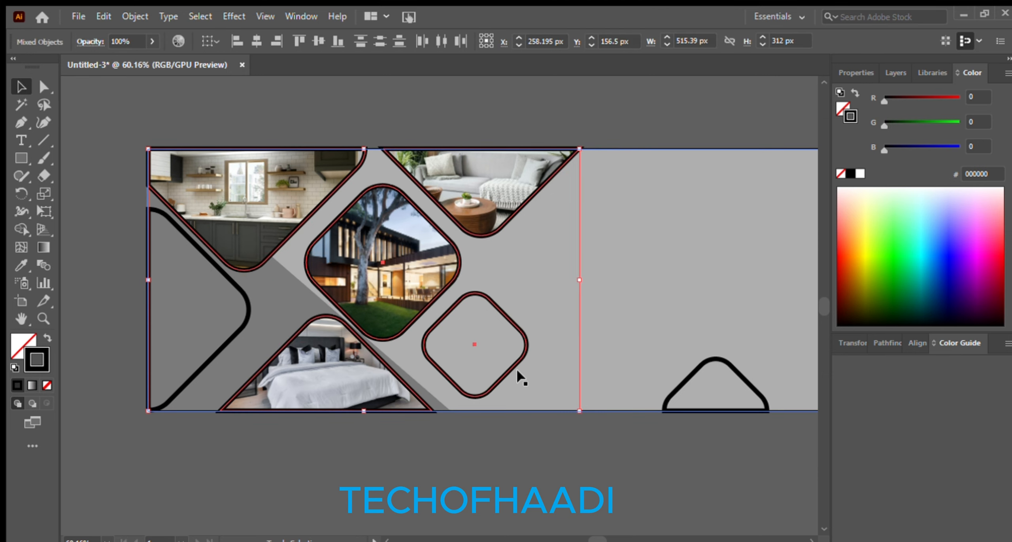
pyautogui.keyDown('shift'); pyautogui.click(674, 393); pyautogui.keyUp('shift')
pyautogui.keyDown('shift'); pyautogui.click(223, 340); pyautogui.keyUp('shift')
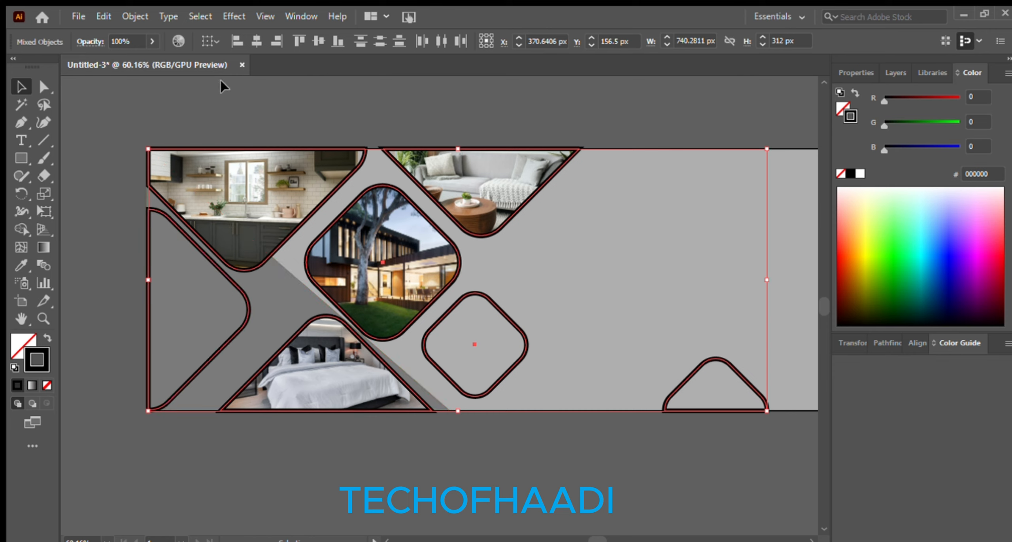
pyautogui.click(118, 152)
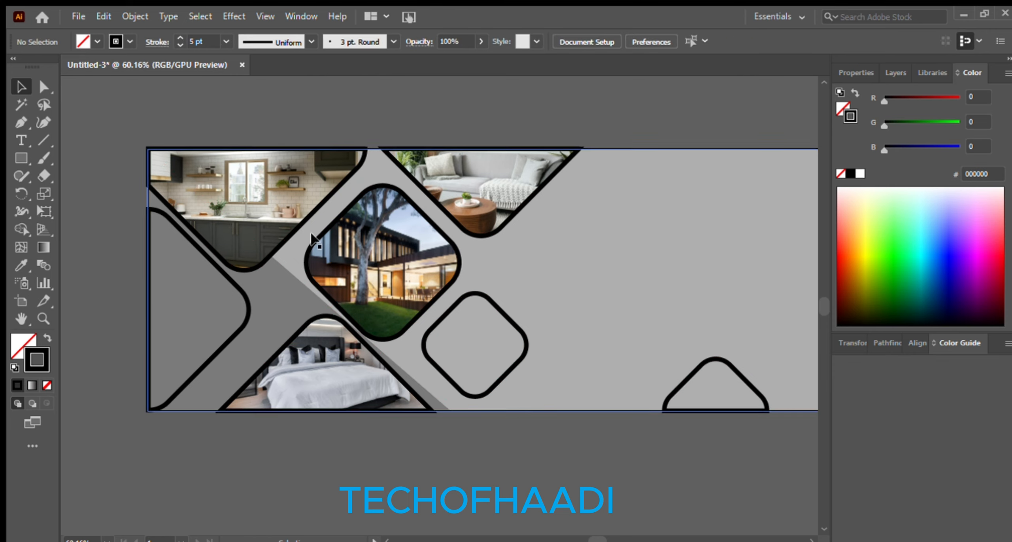
# Reselect the house, bedroom and kitchen photos with the diamond, triangle and left outlines
pyautogui.click(330, 226)
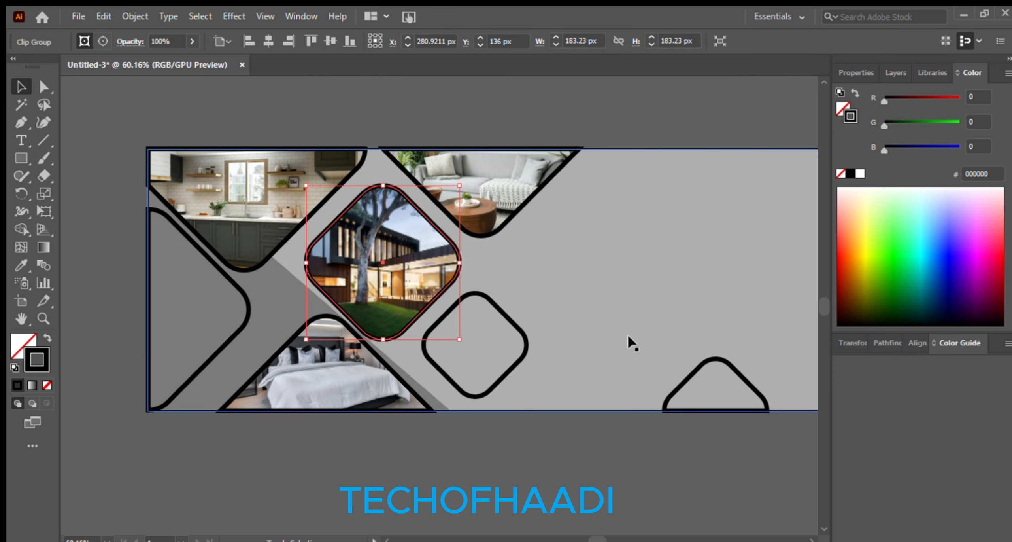
pyautogui.keyDown('shift'); pyautogui.click(510, 366); pyautogui.keyUp('shift')
pyautogui.keyDown('shift'); pyautogui.click(668, 401); pyautogui.keyUp('shift')
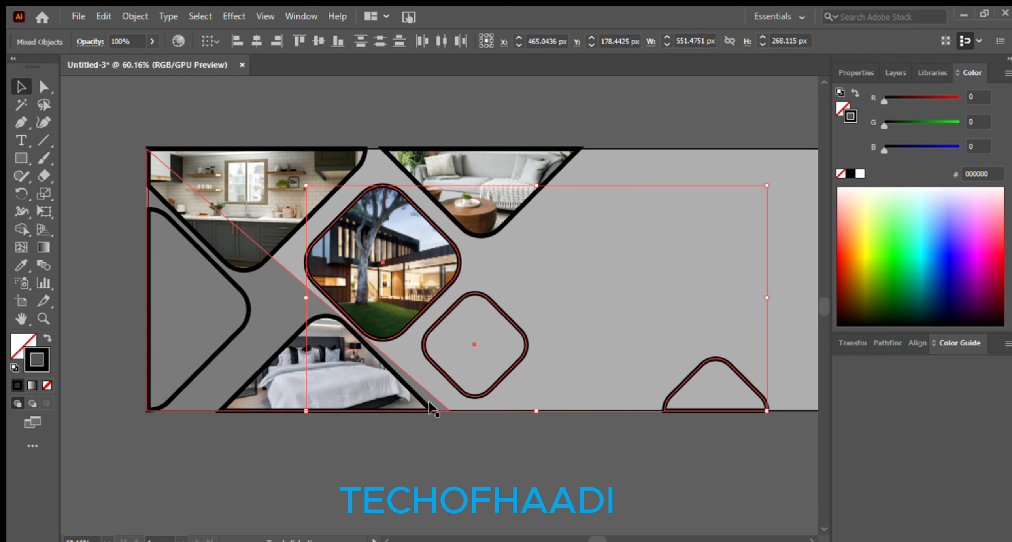
pyautogui.keyDown('shift'); pyautogui.click(245, 387); pyautogui.keyUp('shift')
pyautogui.keyDown('shift'); pyautogui.click(189, 374); pyautogui.keyUp('shift')
pyautogui.keyDown('shift'); pyautogui.click(243, 264); pyautogui.keyUp('shift')
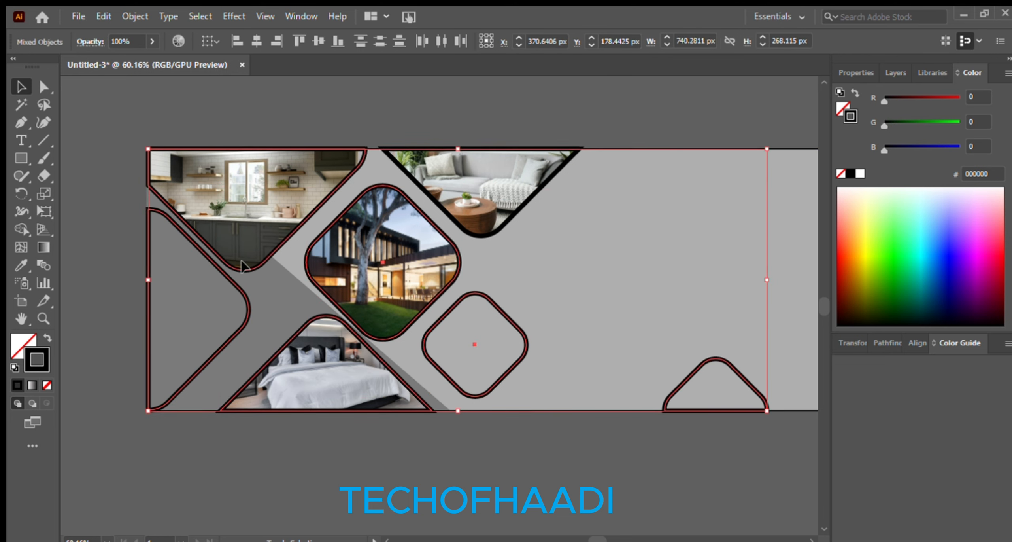
# Lower the selected shapes' stroke weight from 5 pt to 3 pt in Properties
pyautogui.click(877, 70)
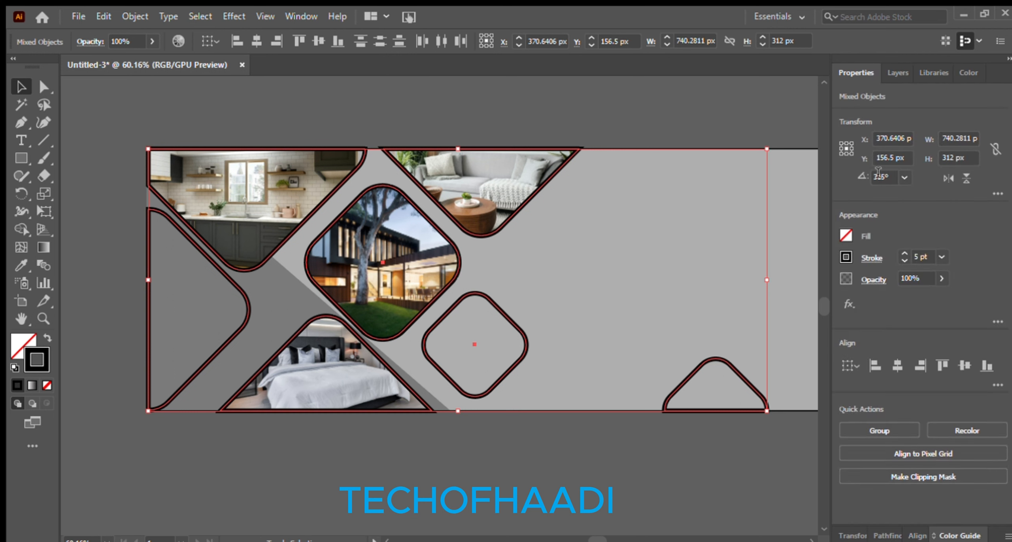
pyautogui.click(959, 290)
pyautogui.press('Down')
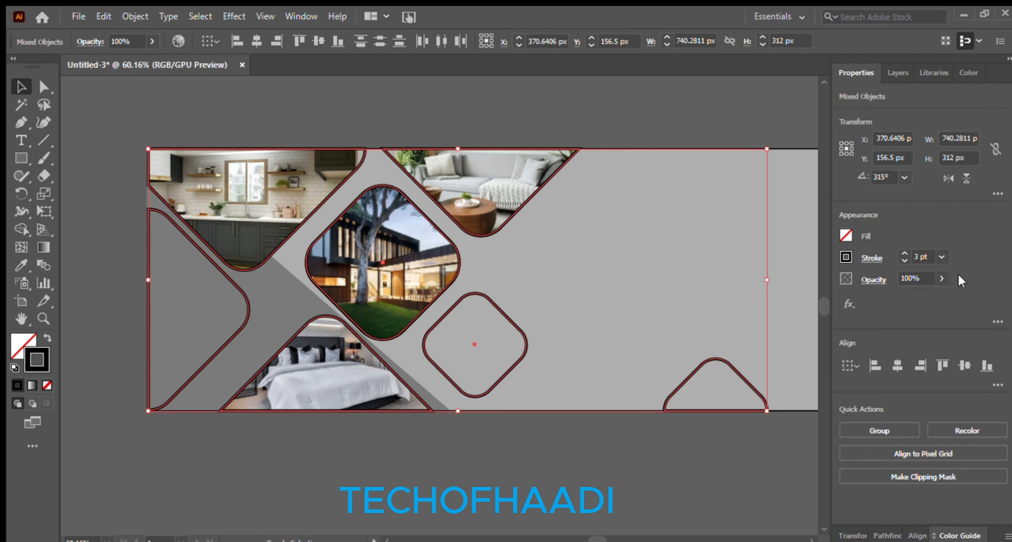
pyautogui.click(697, 93)
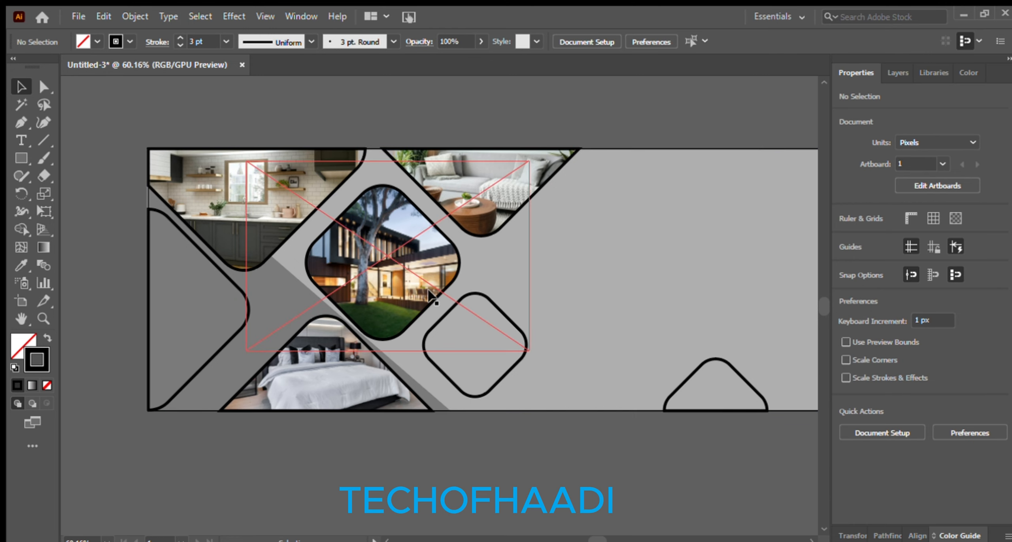
# Select all objects, settle every outline at 3 pt, and show the stroke colour sliders
pyautogui.hotkey('ctrl', 'a')
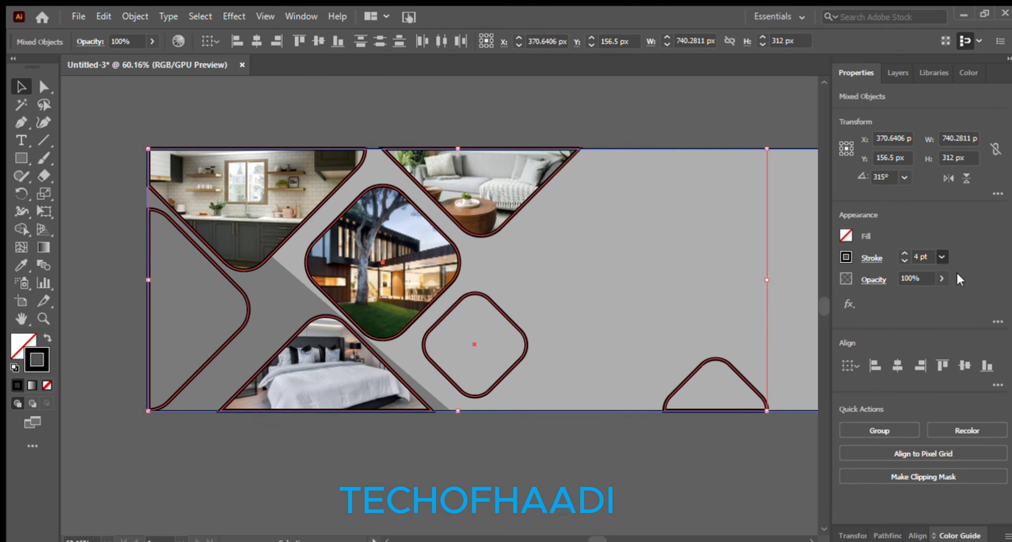
pyautogui.click(957, 274)
pyautogui.click(844, 256)
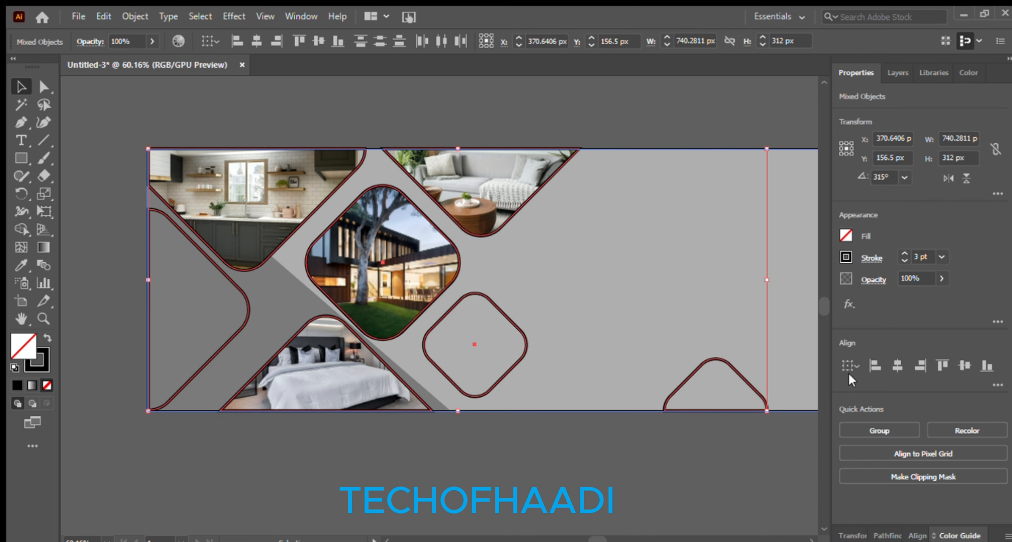
pyautogui.press('x')
pyautogui.press('F6')
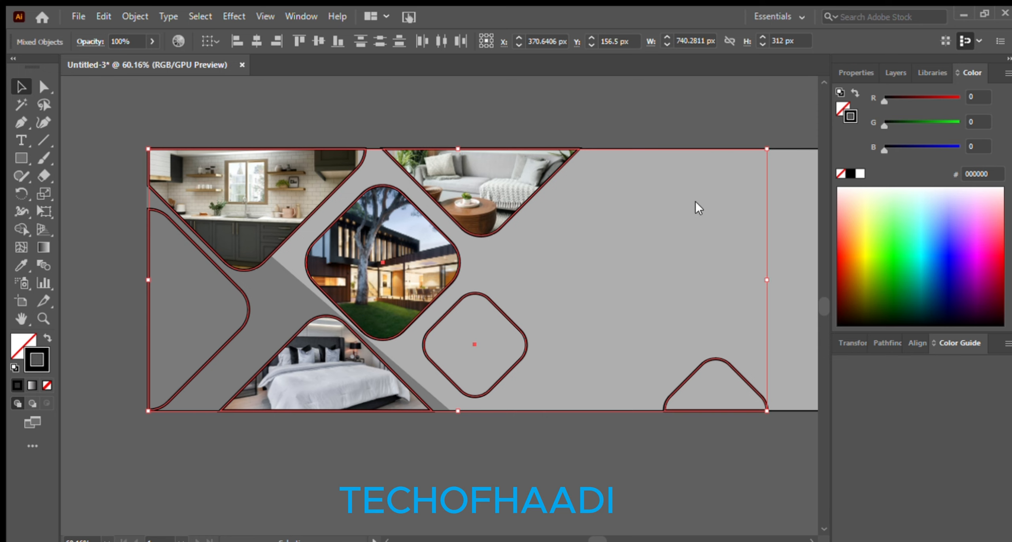
# Colour the outlines dark grey 3F3F3F and check the left triangle path
pyautogui.click(628, 89)
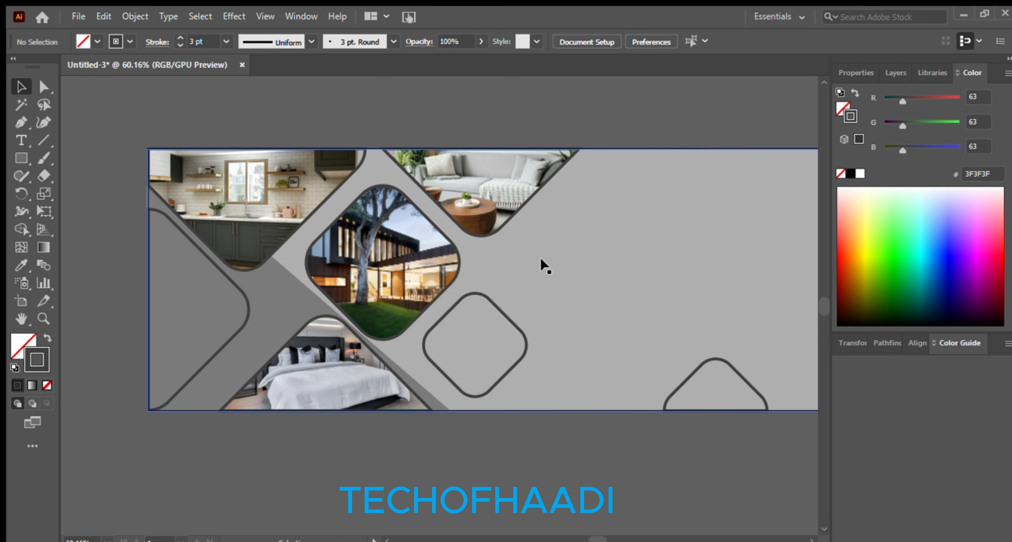
pyautogui.click(446, 414)
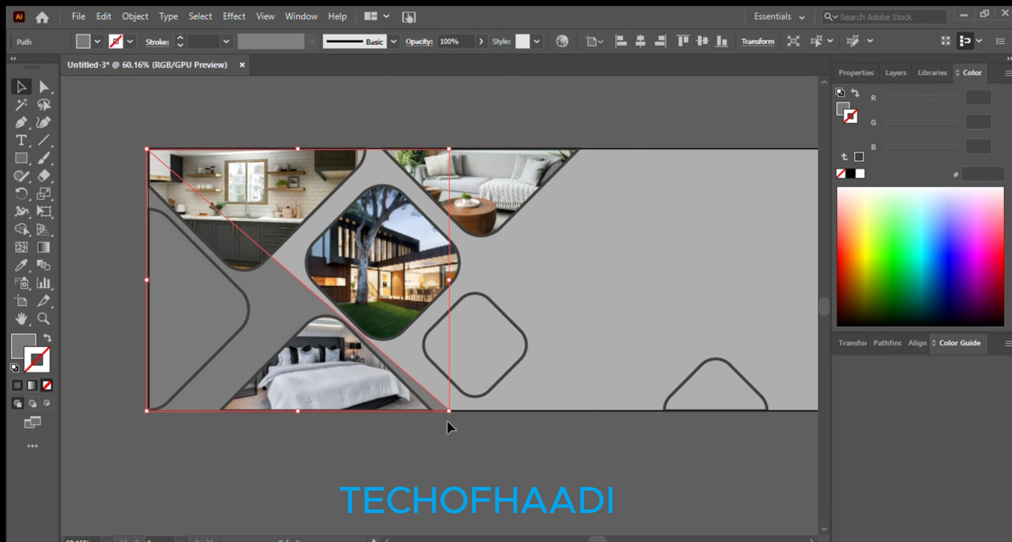
pyautogui.click(90, 300)
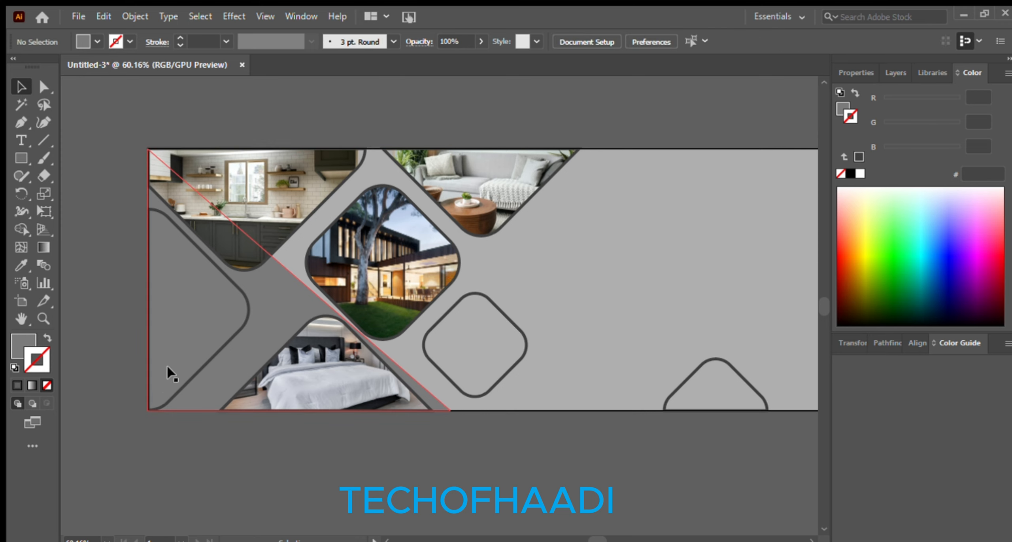
pyautogui.click(170, 374)
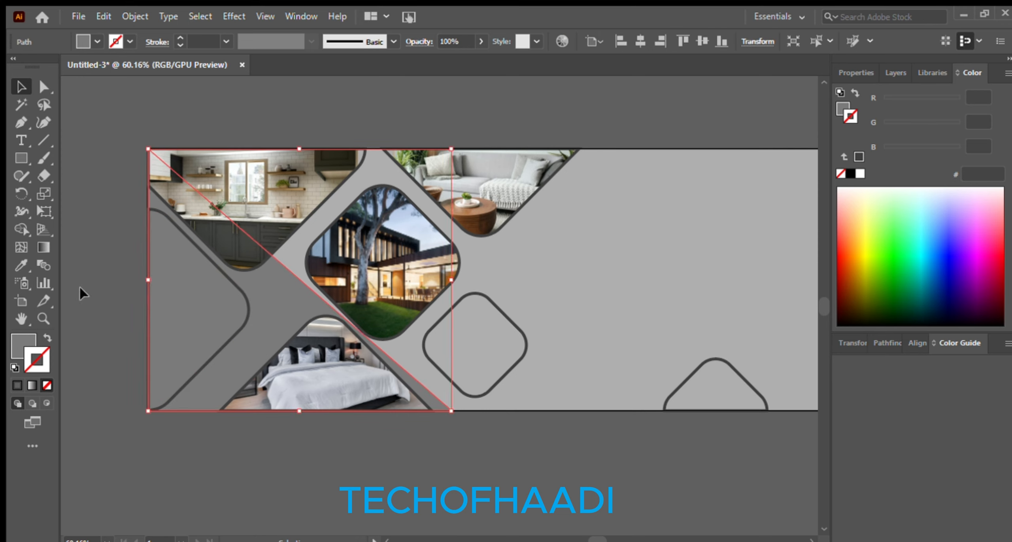
pyautogui.click(98, 290)
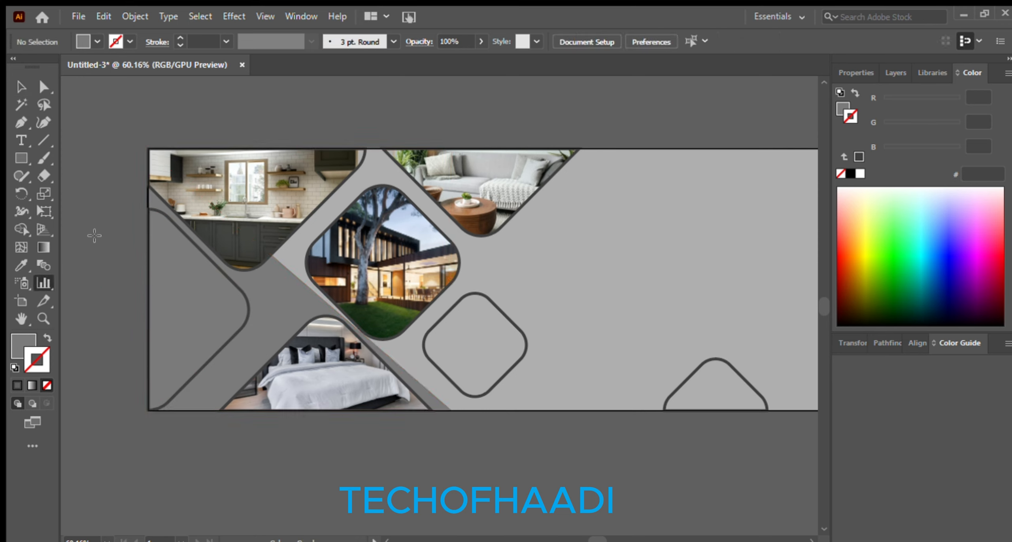
pyautogui.click(22, 87)
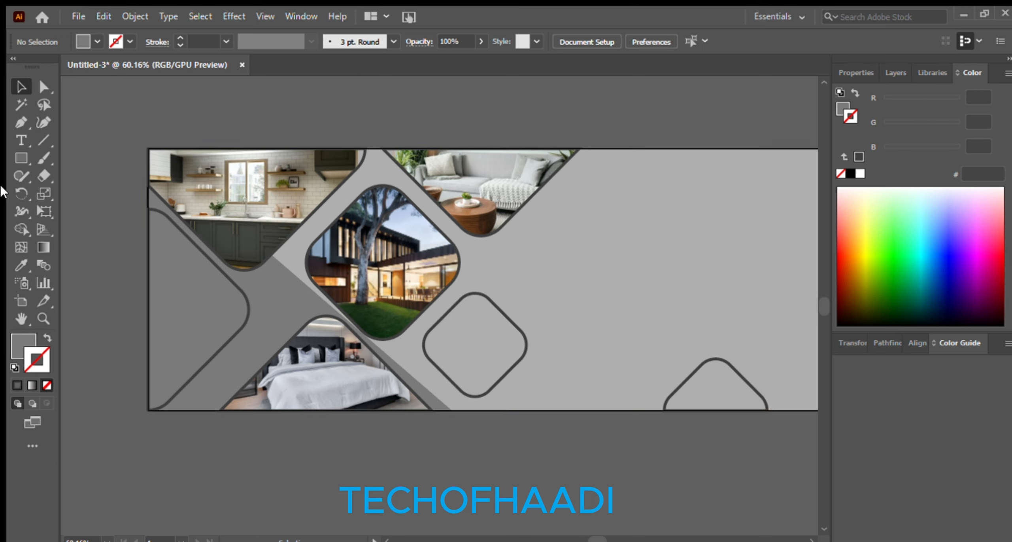
pyautogui.click(16, 137)
# Type the HOUSE CONFERENCE heading at the upper right and scale it to about 35 pt
pyautogui.click(632, 179)
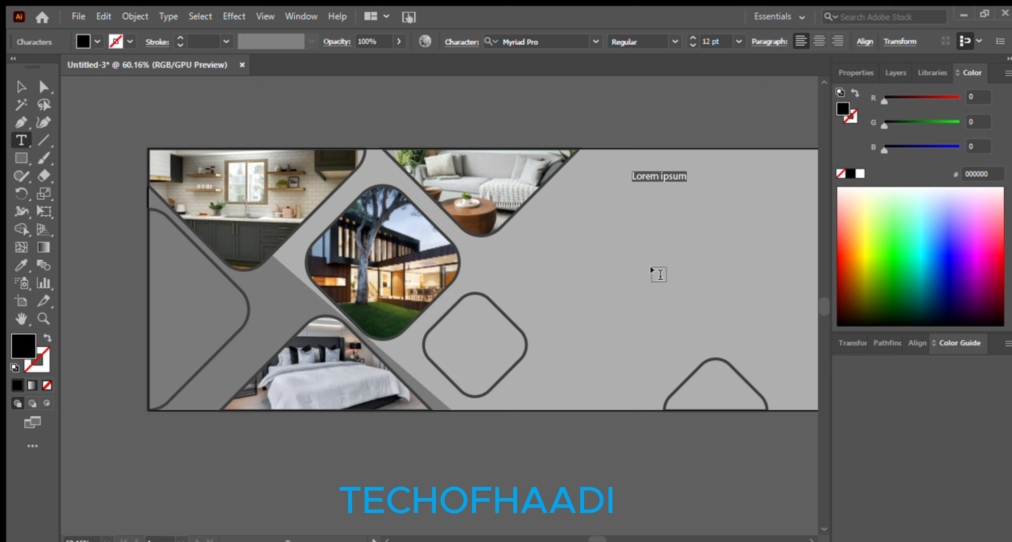
pyautogui.write('HOUSE CONFERENCE')
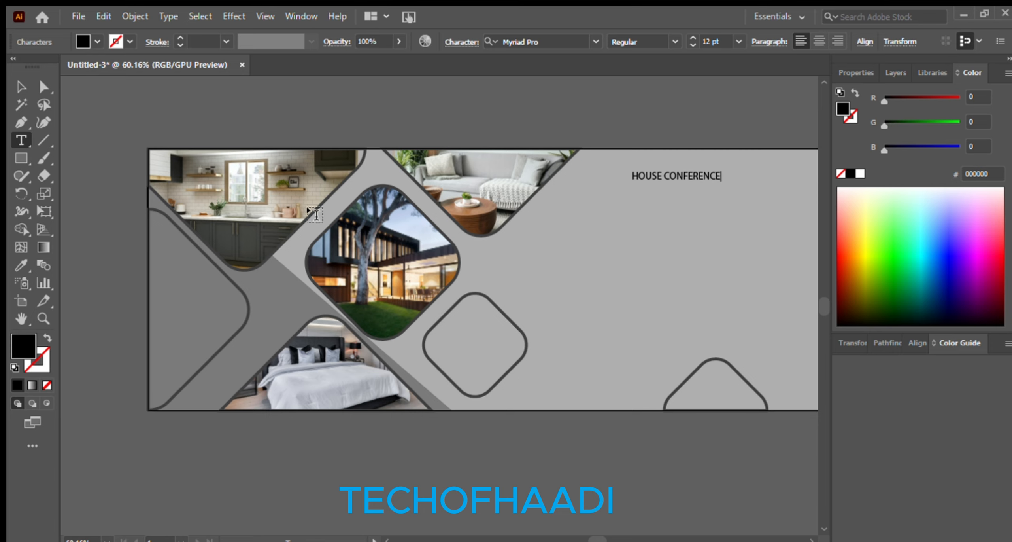
pyautogui.click(22, 87)
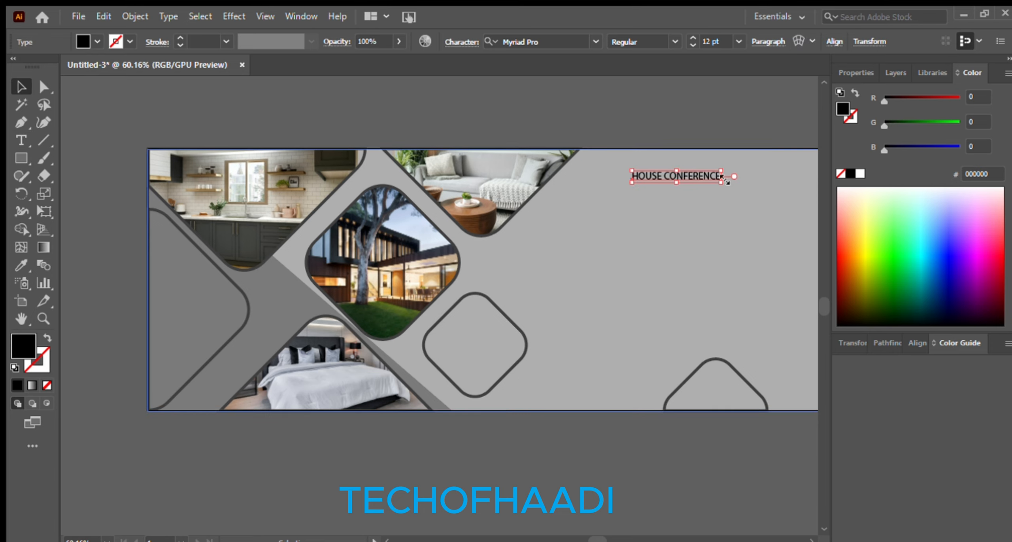
pyautogui.moveTo(718, 181); pyautogui.dragTo(685, 222)
pyautogui.moveTo(585, 200); pyautogui.dragTo(529, 192)
pyautogui.moveTo(629, 165); pyautogui.dragTo(554, 183)
pyautogui.keyDown('shift'); pyautogui.click(425, 198); pyautogui.keyUp('shift')
pyautogui.moveTo(441, 195); pyautogui.dragTo(425, 179)
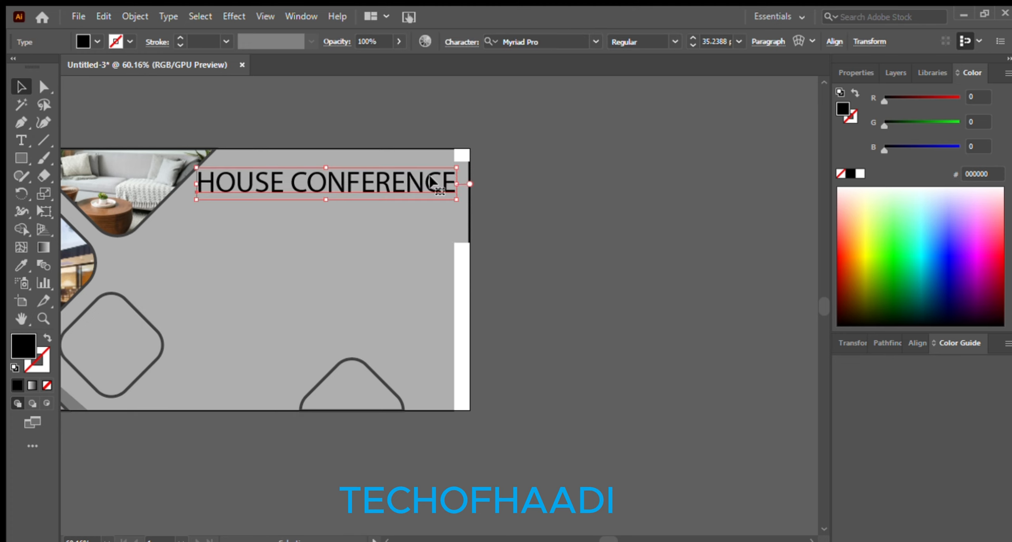
# Line the grey background rectangle up with the artboard edge
pyautogui.click(415, 158)
pyautogui.moveTo(427, 298); pyautogui.dragTo(613, 299)
pyautogui.click(548, 287)
pyautogui.moveTo(542, 306); pyautogui.dragTo(574, 314)
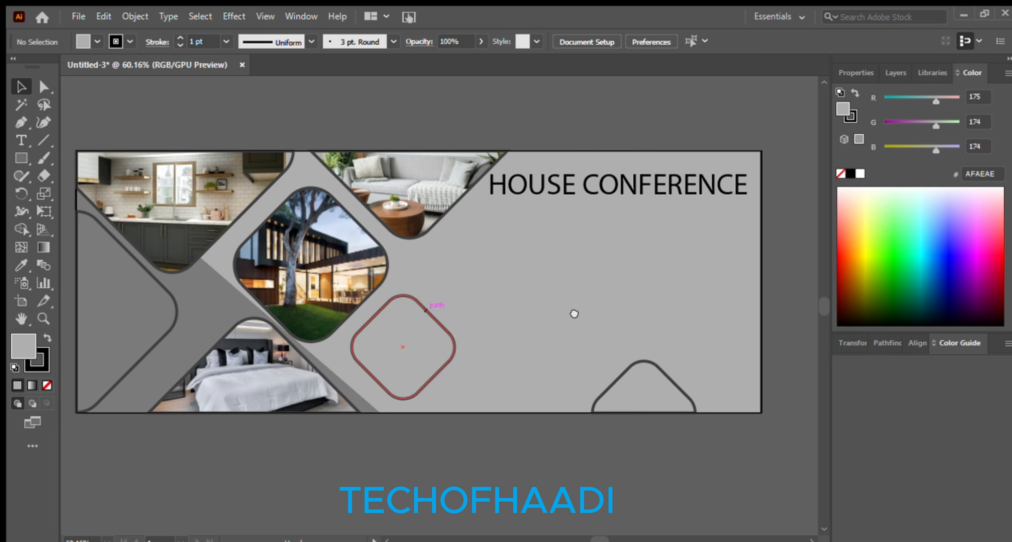
# Set the heading to Palatino Linotype Bold, scale it to fit, and nudge it higher
pyautogui.click(583, 195)
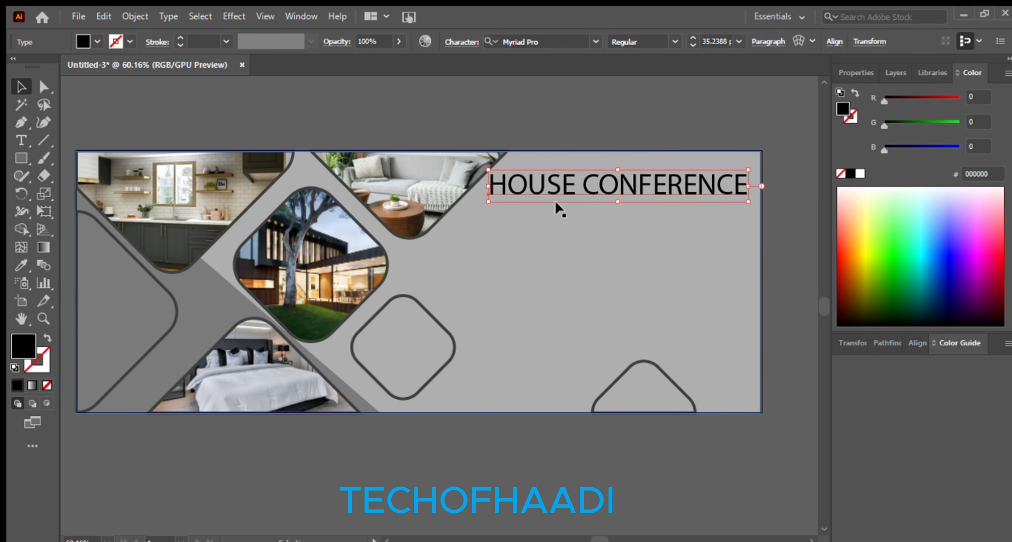
pyautogui.click(854, 73)
pyautogui.click(992, 363)
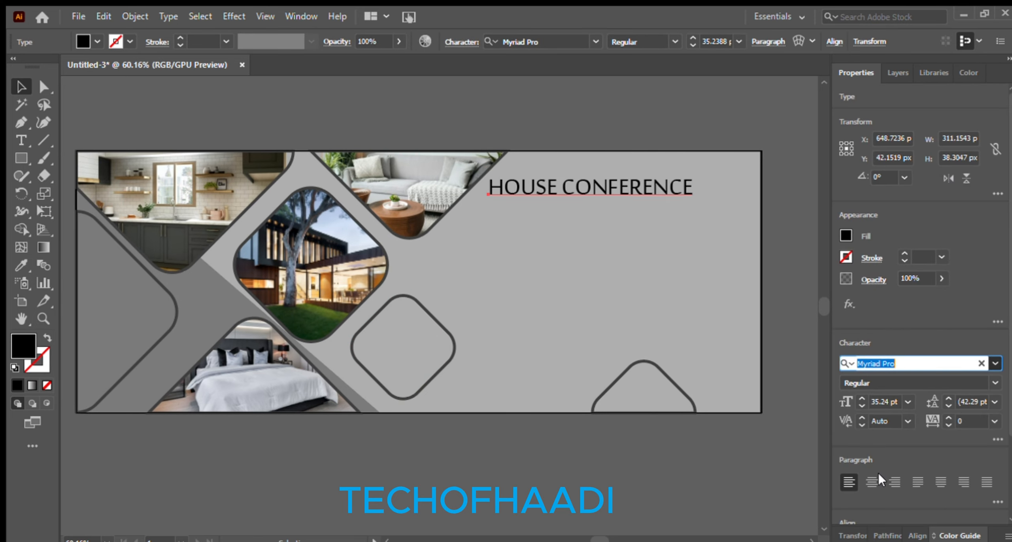
pyautogui.write('lat')
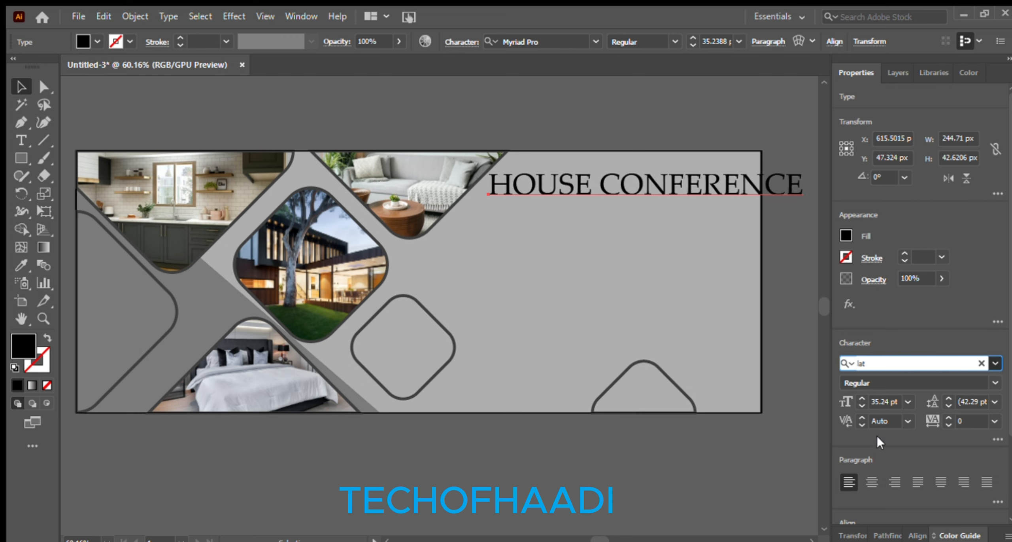
pyautogui.click(863, 485)
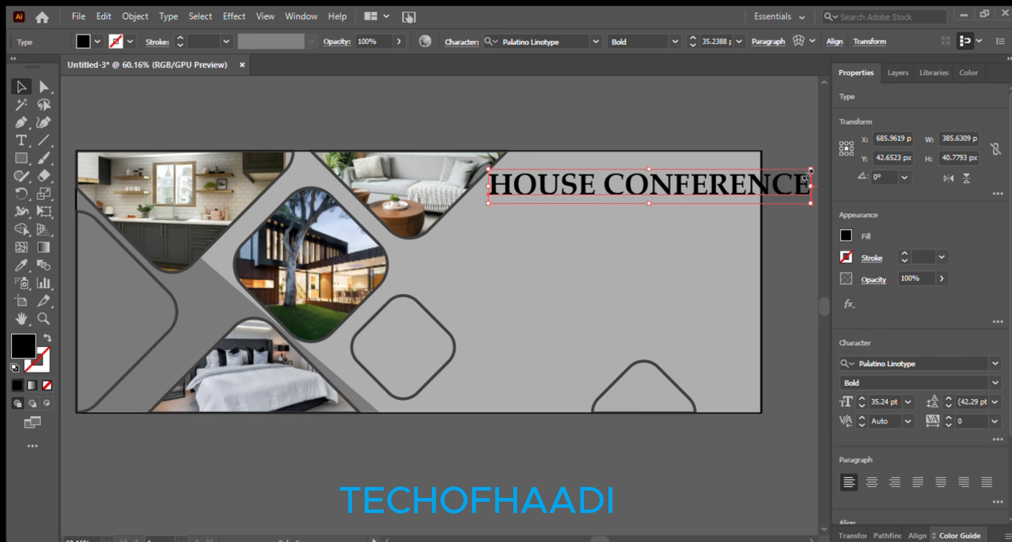
pyautogui.moveTo(807, 174); pyautogui.dragTo(779, 168)
pyautogui.click(779, 167)
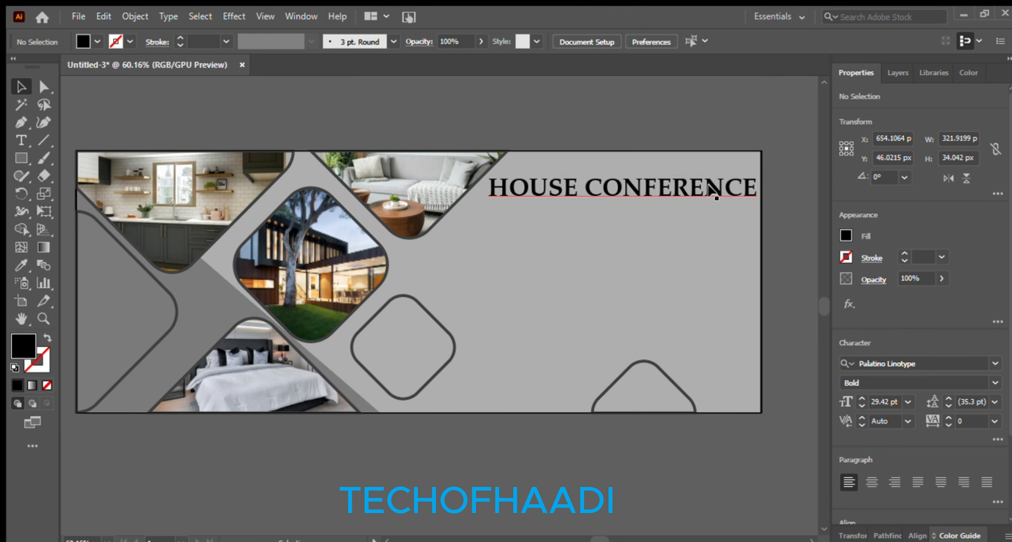
pyautogui.moveTo(716, 183)
pyautogui.mouseDown()
pyautogui.moveTo(716, 164)
pyautogui.moveTo(717, 173)
pyautogui.mouseUp()
# Duplicate the heading and place the copy just below the title
pyautogui.hotkey('ctrl', 'c')
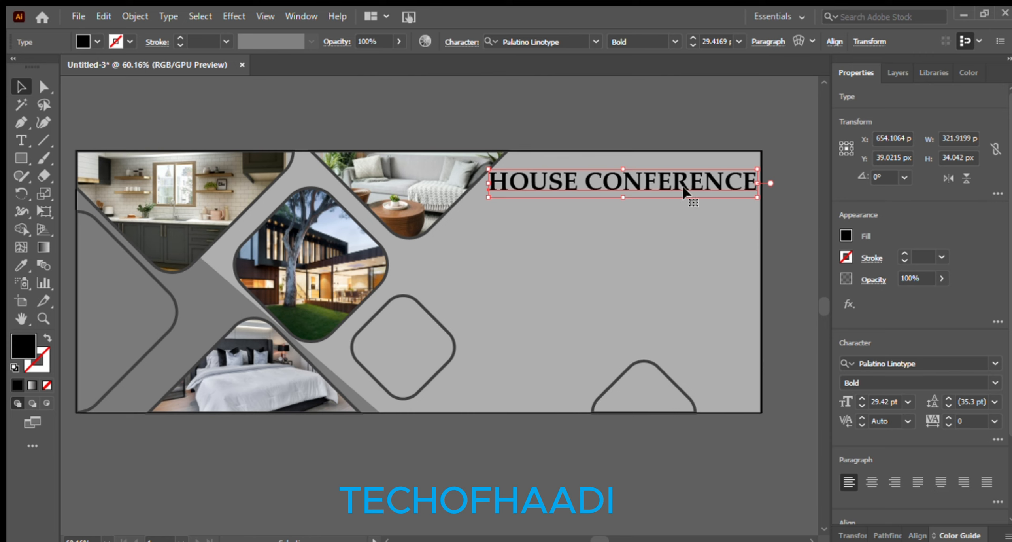
pyautogui.hotkey('ctrl', 'v')
pyautogui.moveTo(524, 299); pyautogui.dragTo(714, 197)
# Retype the duplicate as PRESENTS, shrink it slightly, and move it up under the heading
pyautogui.doubleClick(707, 204)
pyautogui.hotkey('ctrl', 'a')
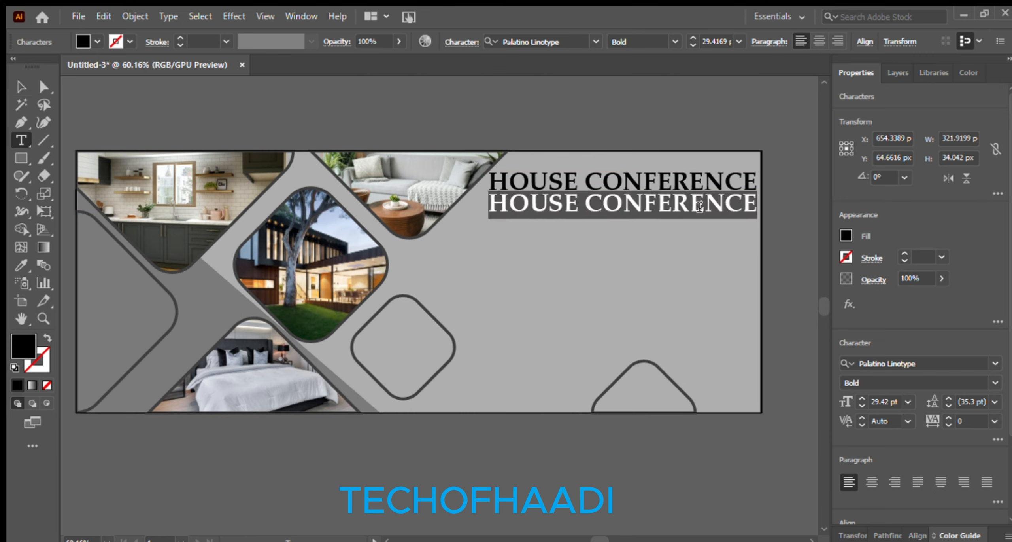
pyautogui.write('PRE')
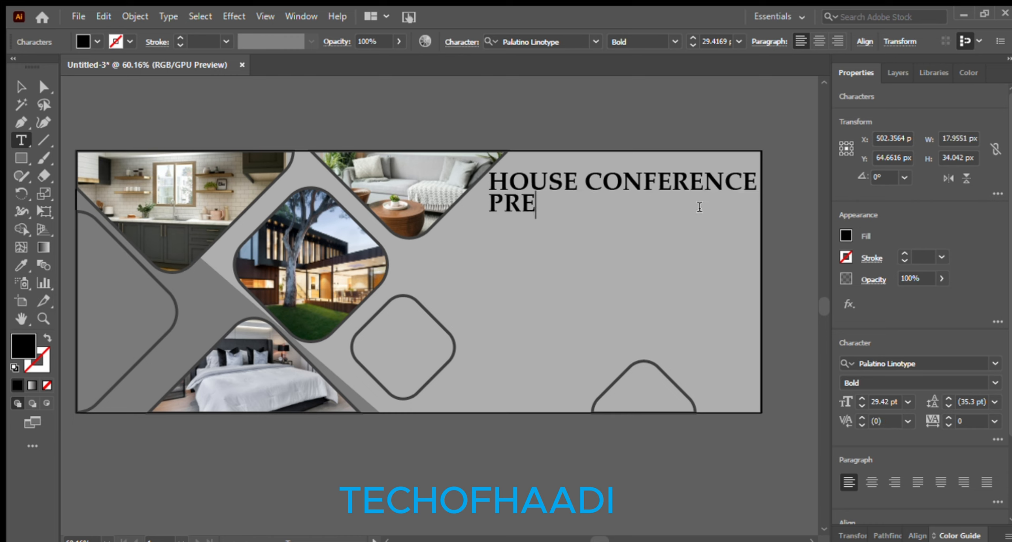
pyautogui.write('SENTS')
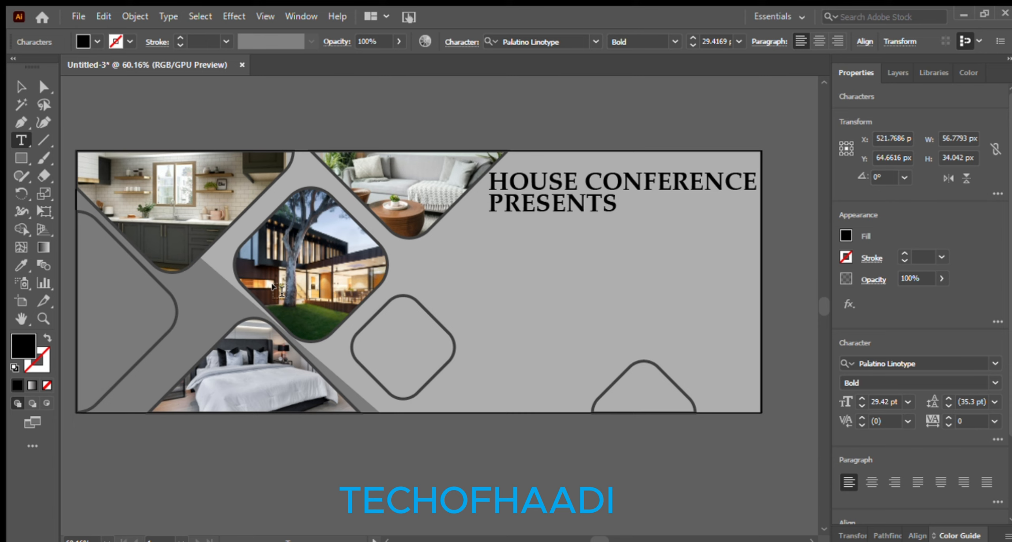
pyautogui.press('Escape')
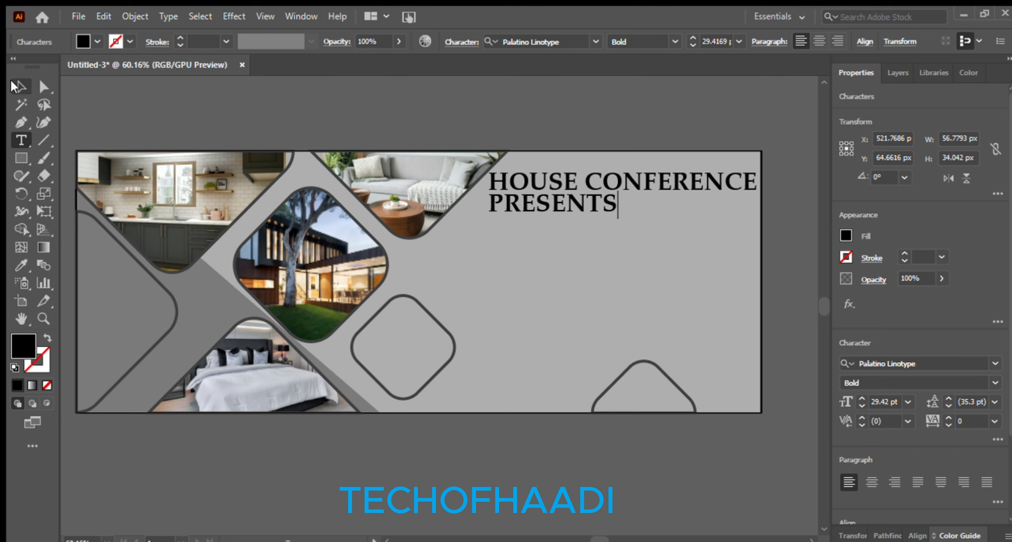
pyautogui.moveTo(618, 191); pyautogui.dragTo(600, 194)
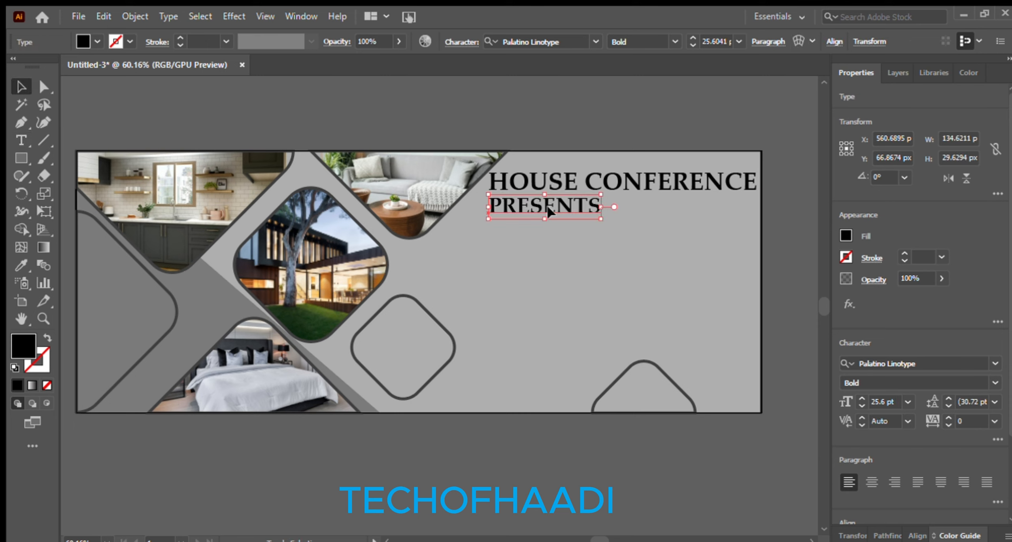
pyautogui.moveTo(546, 207); pyautogui.dragTo(545, 203)
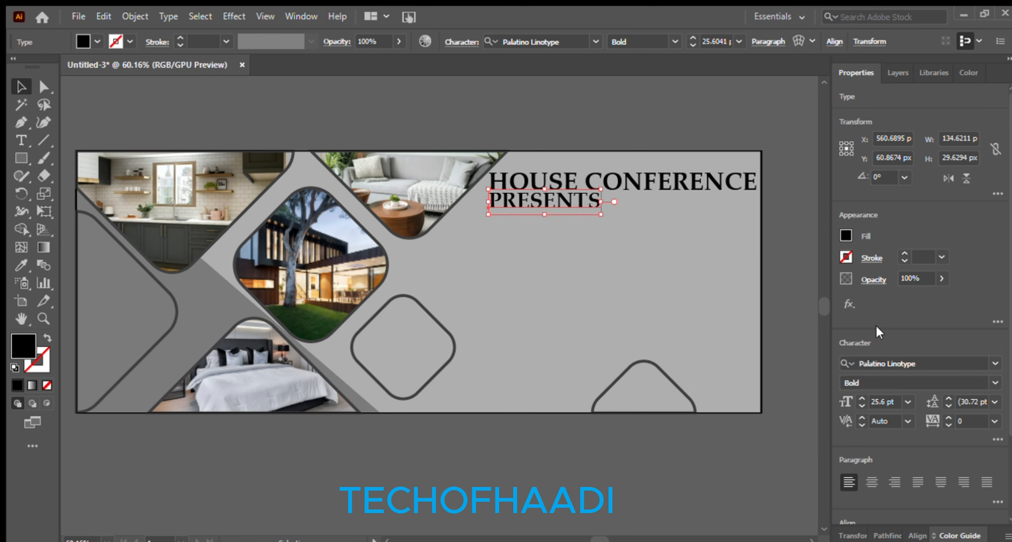
pyautogui.click(780, 235)
# Draw a paragraph text area below PRESENTS
pyautogui.click(22, 140)
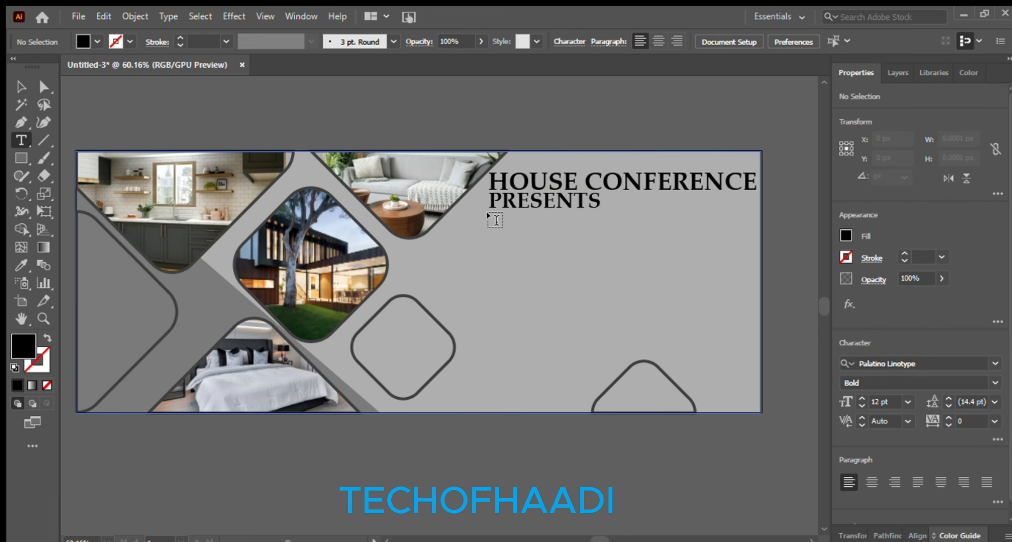
pyautogui.moveTo(492, 216); pyautogui.dragTo(754, 352)
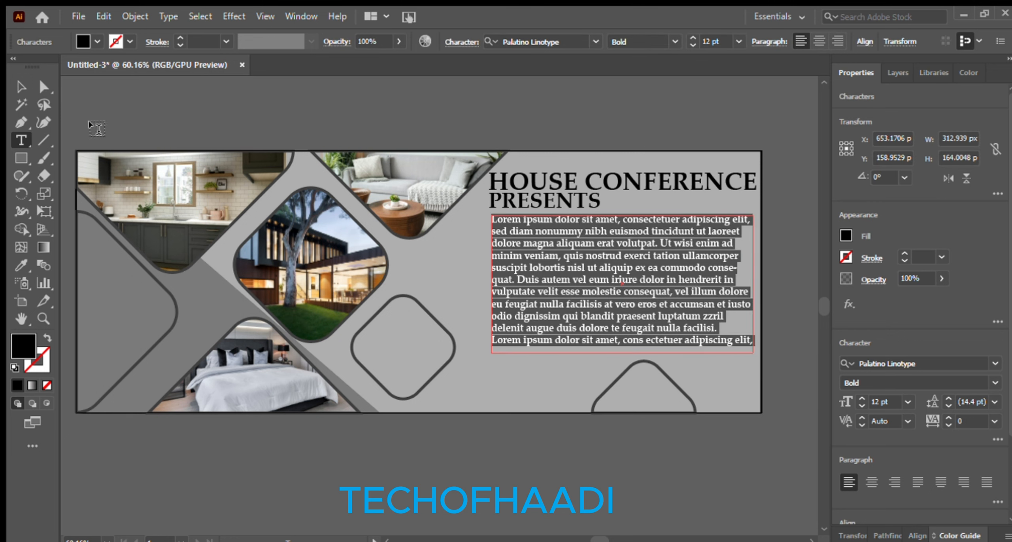
pyautogui.press('Escape')
pyautogui.click(632, 98)
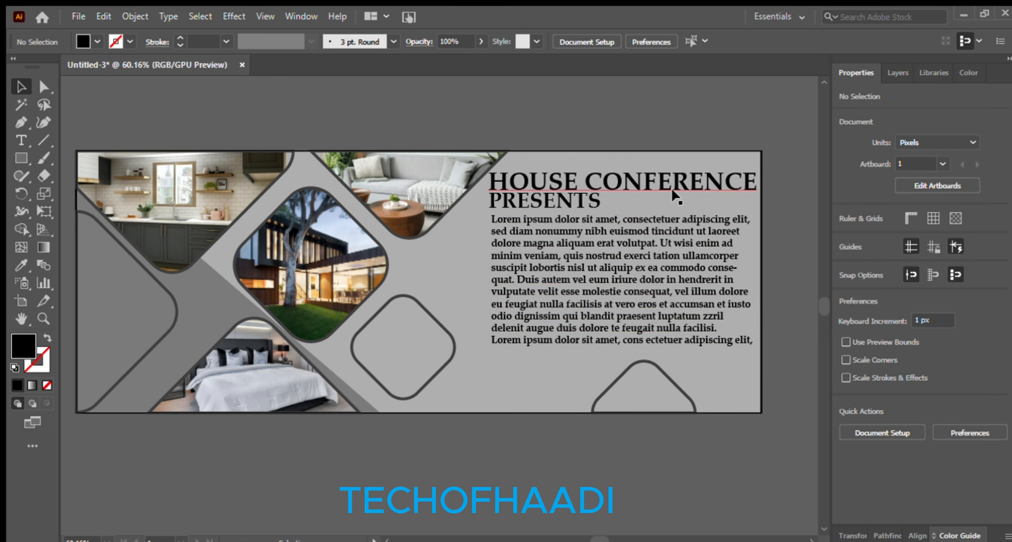
# Replace the placeholder text with the pasted DreamHouse paragraph and nudge it up
pyautogui.doubleClick(614, 301)
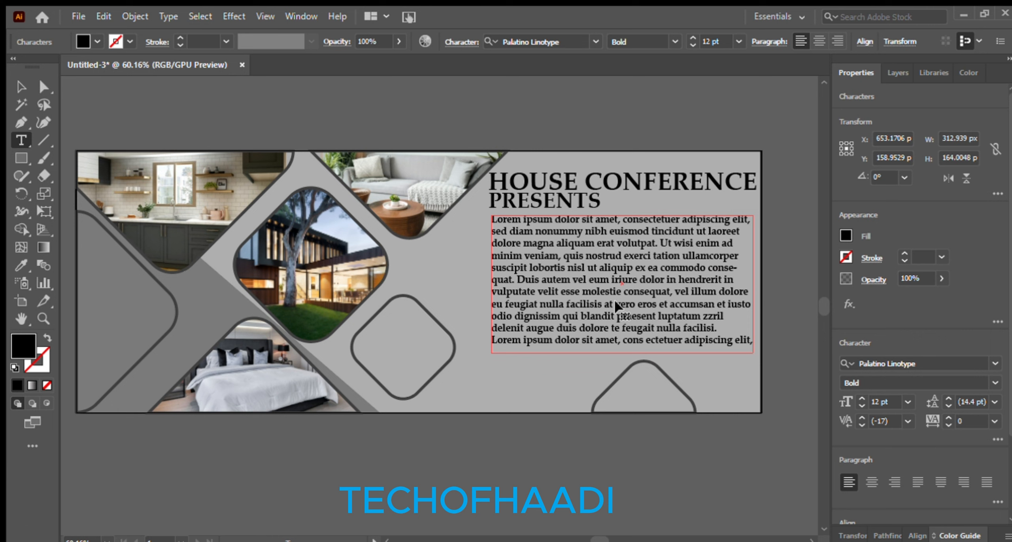
pyautogui.tripleClick(687, 339)
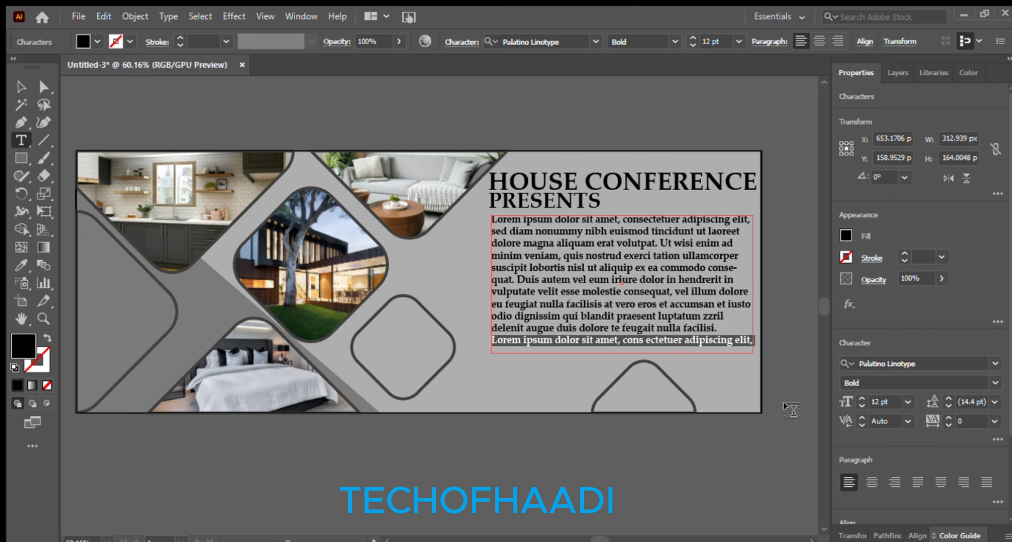
pyautogui.moveTo(751, 340); pyautogui.dragTo(492, 217)
pyautogui.hotkey('ctrl', 'v')
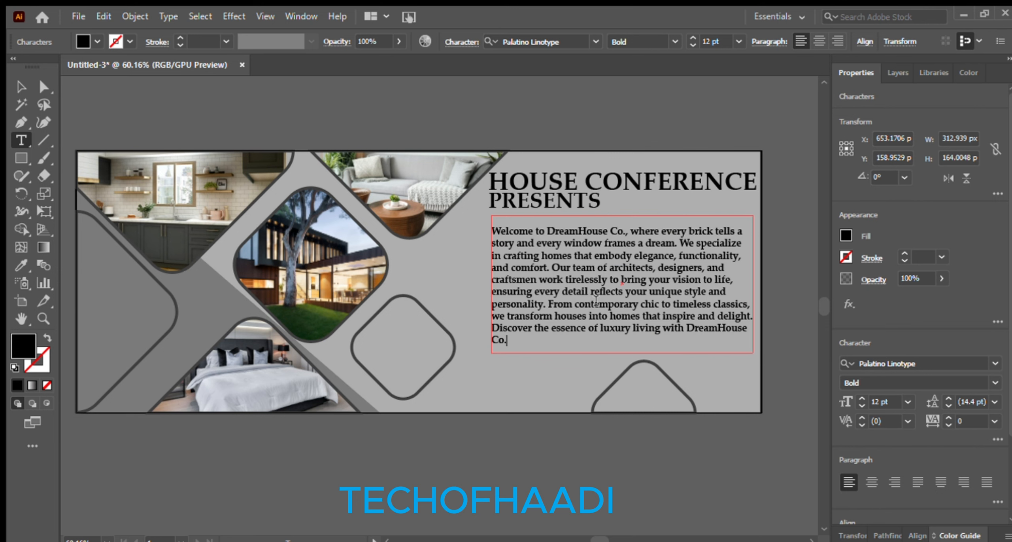
pyautogui.click(19, 86)
pyautogui.click(562, 118)
pyautogui.moveTo(583, 262); pyautogui.dragTo(584, 261)
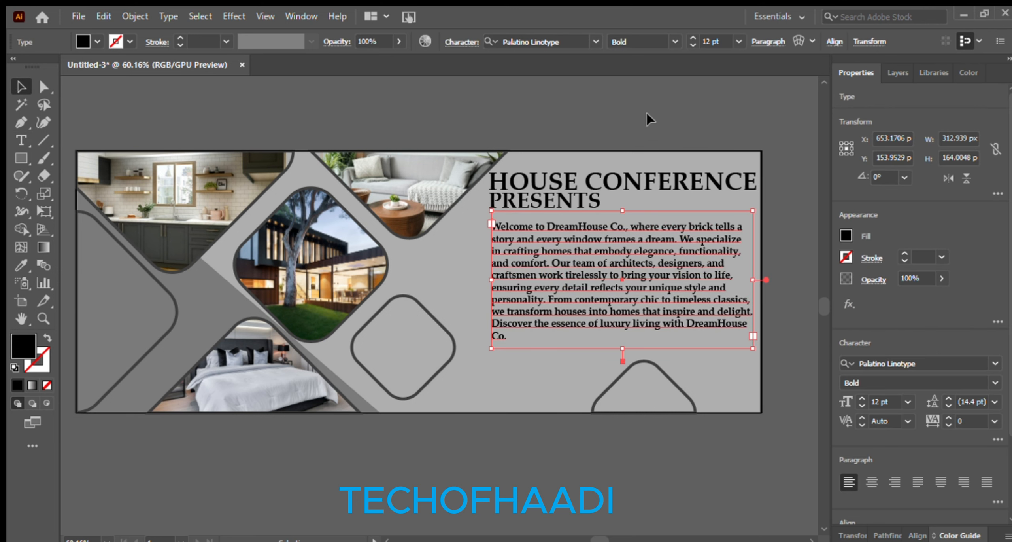
pyautogui.click(646, 111)
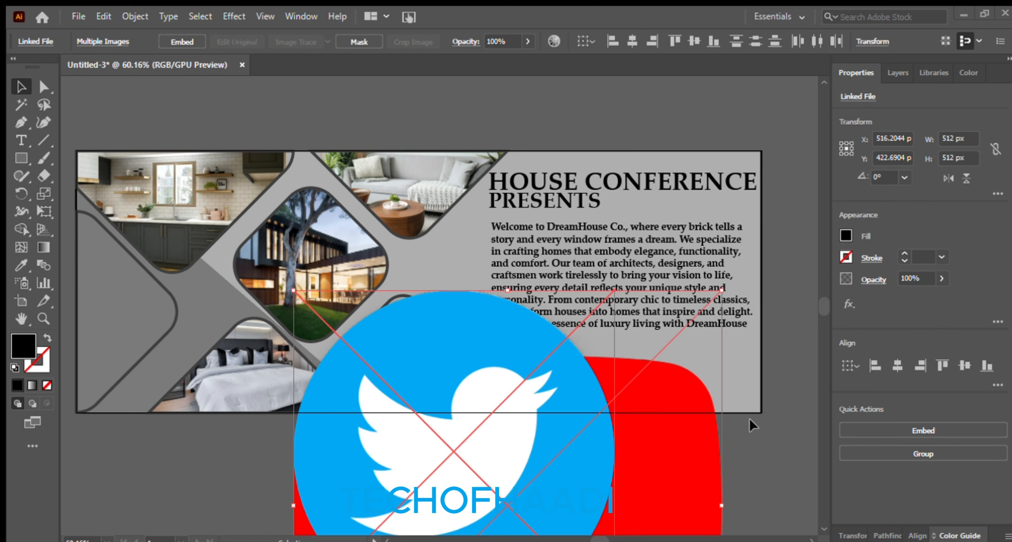
# Shrink the imported social icons to icon size beside the banner
pyautogui.scroll(-3, 764, 385)
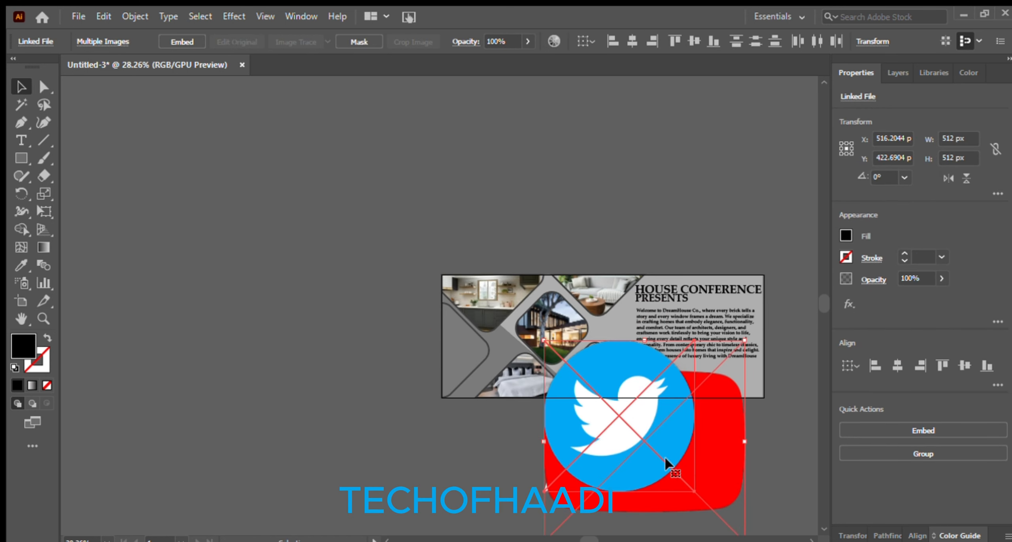
pyautogui.moveTo(671, 458); pyautogui.dragTo(601, 234)
pyautogui.moveTo(679, 117); pyautogui.dragTo(555, 241)
pyautogui.moveTo(510, 278); pyautogui.dragTo(610, 219)
pyautogui.moveTo(653, 181); pyautogui.dragTo(591, 240)
pyautogui.press('z')
pyautogui.moveTo(565, 295); pyautogui.dragTo(727, 251)
pyautogui.moveTo(684, 311); pyautogui.dragTo(544, 276)
pyautogui.moveTo(452, 321); pyautogui.dragTo(541, 298)
pyautogui.press('v')
# Place the Twitter, Instagram, YouTube and WhatsApp icons in a row below the paragraph
pyautogui.moveTo(473, 83); pyautogui.dragTo(548, 319)
pyautogui.moveTo(686, 427); pyautogui.dragTo(574, 357)
pyautogui.click(498, 499)
pyautogui.moveTo(428, 239); pyautogui.dragTo(532, 424)
pyautogui.moveTo(424, 240); pyautogui.dragTo(619, 428)
pyautogui.moveTo(590, 424); pyautogui.dragTo(617, 429)
pyautogui.click(569, 438)
pyautogui.click(636, 498)
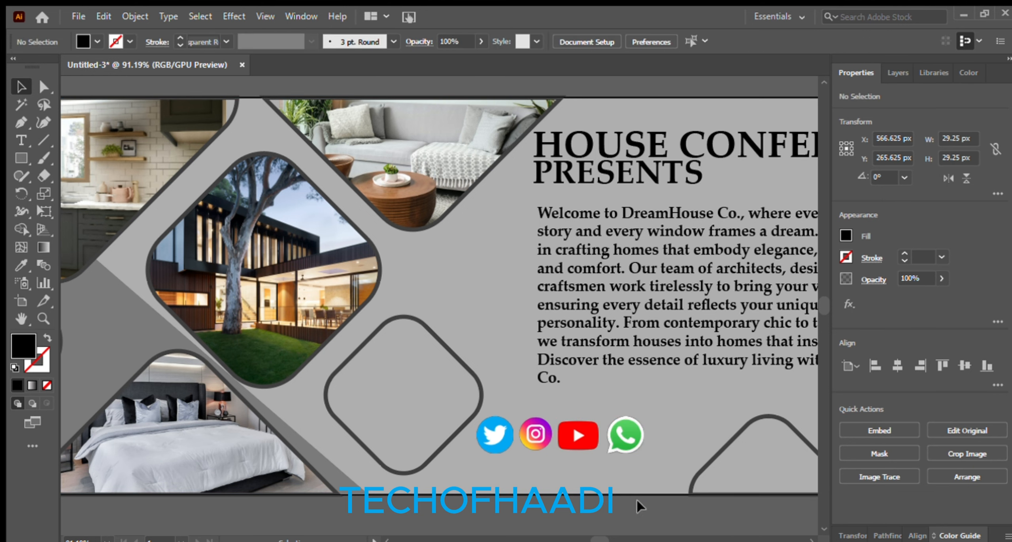
# Type the phone number in the bottom arch and move it lower
pyautogui.moveTo(756, 389); pyautogui.dragTo(578, 359)
pyautogui.press('t')
pyautogui.click(583, 430)
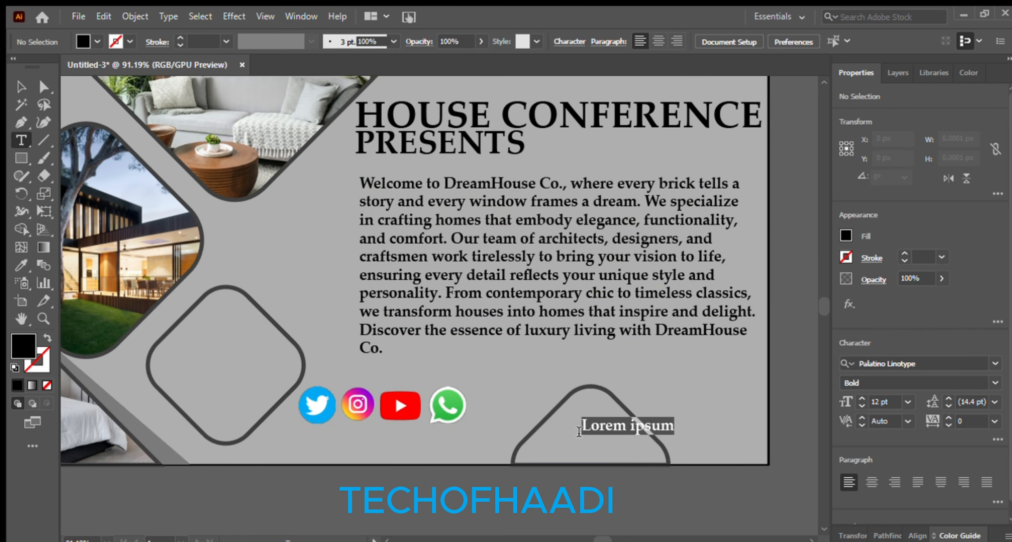
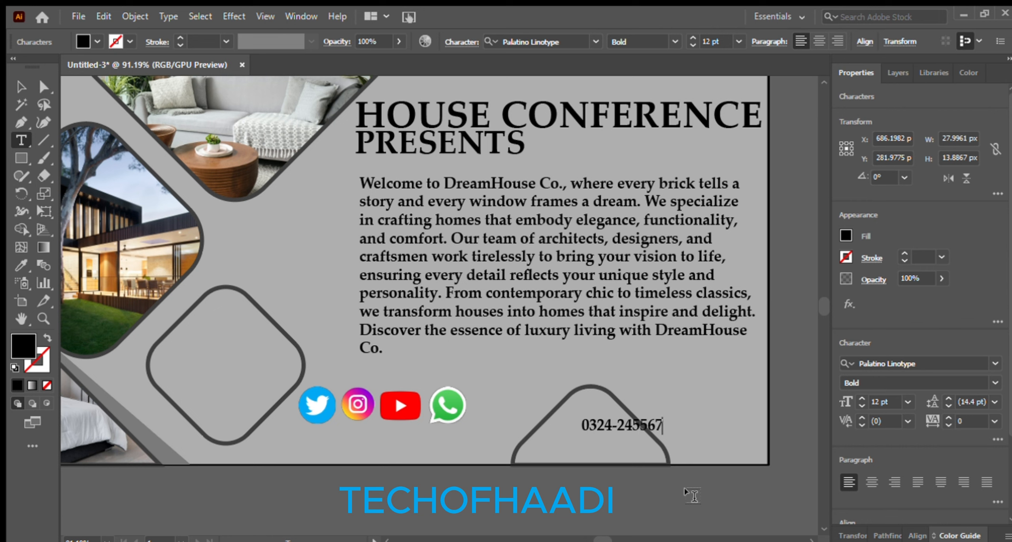
pyautogui.press('Escape')
pyautogui.moveTo(612, 418); pyautogui.dragTo(579, 436)
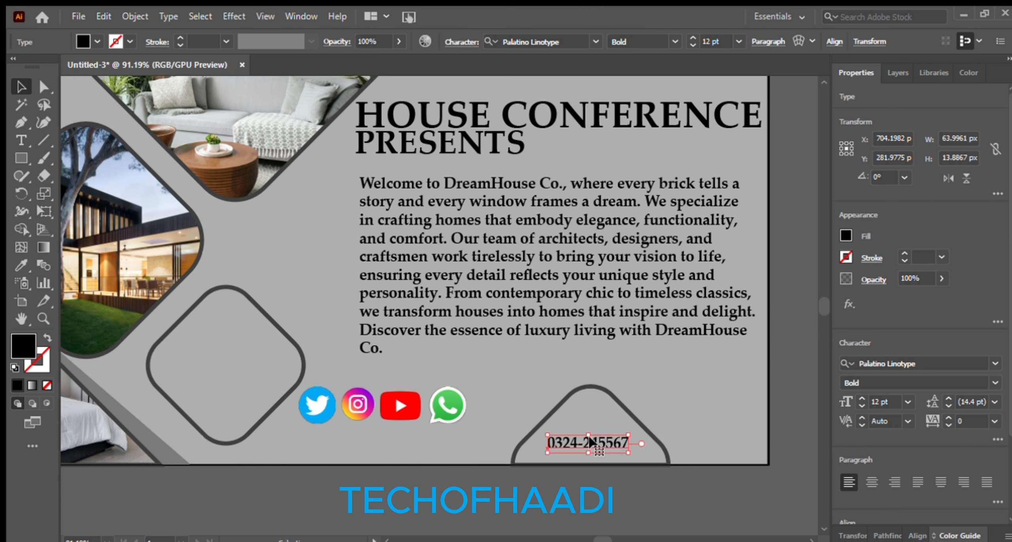
# Add a BOOK NOW text line above the phone number and scale it down
pyautogui.press('t')
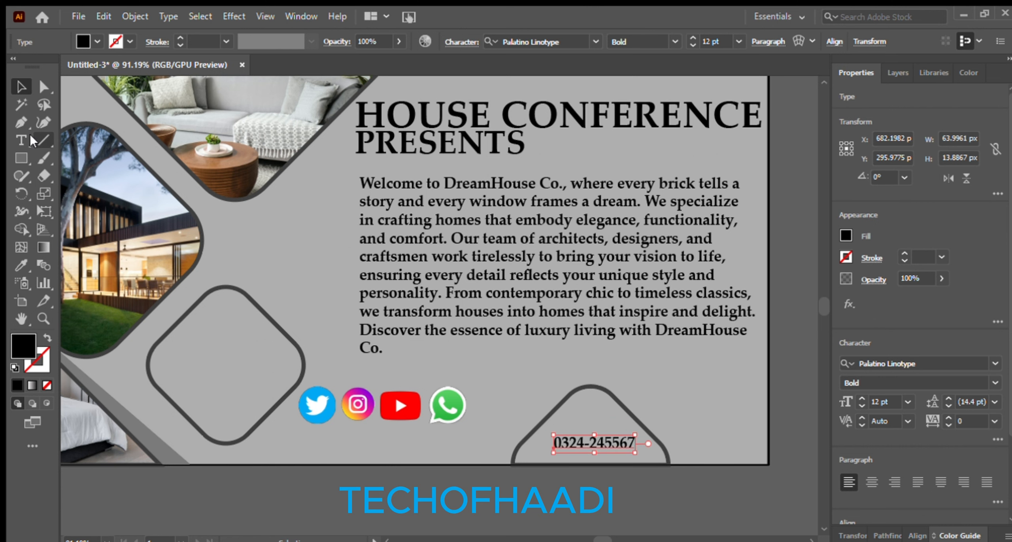
pyautogui.click(586, 401)
pyautogui.write('BOOK NOW')
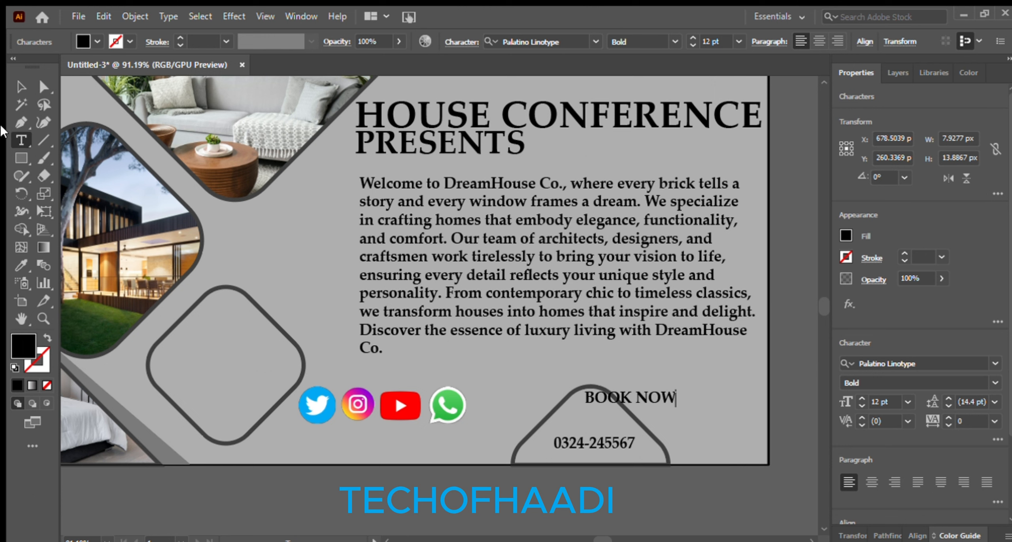
pyautogui.click(21, 87)
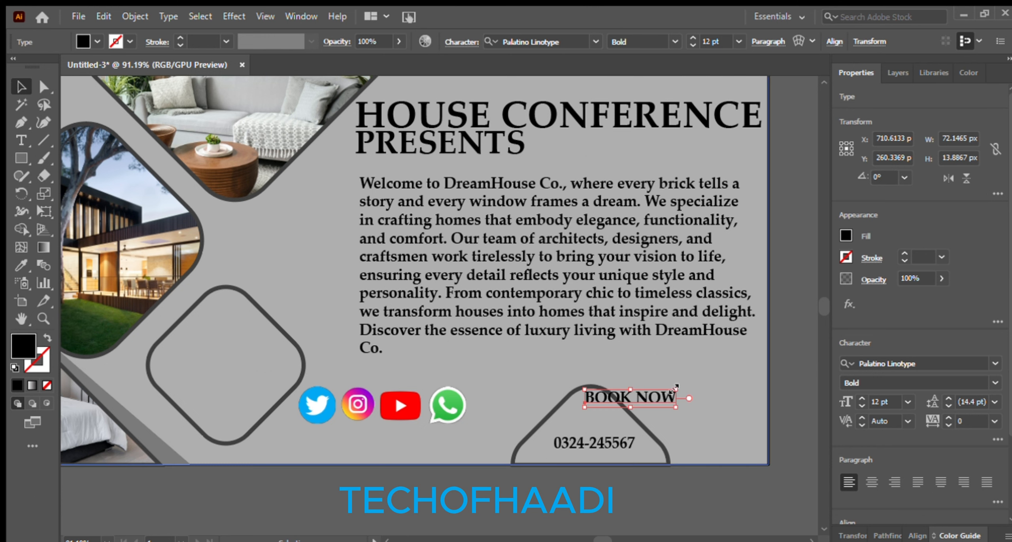
pyautogui.moveTo(676, 390); pyautogui.dragTo(618, 418)
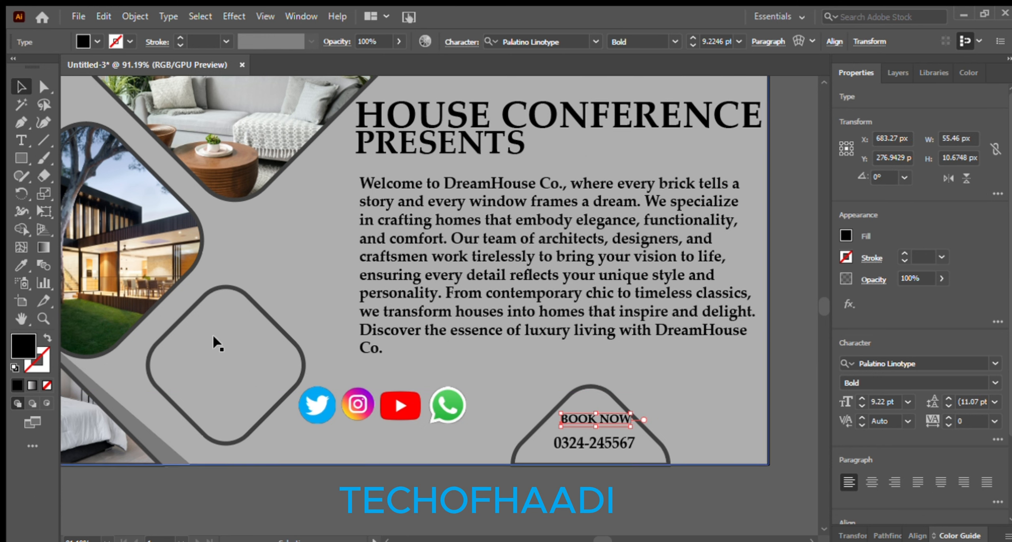
# Draw a black rounded-corner bar over BOOK NOW and resize it to fit the text
pyautogui.click(21, 157)
pyautogui.moveTo(549, 393)
pyautogui.mouseDown()
pyautogui.moveTo(628, 427)
pyautogui.moveTo(631, 412)
pyautogui.moveTo(579, 404)
pyautogui.moveTo(628, 398)
pyautogui.mouseUp()
pyautogui.press('v')
pyautogui.click(43, 86)
pyautogui.press('z')
pyautogui.moveTo(530, 461); pyautogui.dragTo(647, 447)
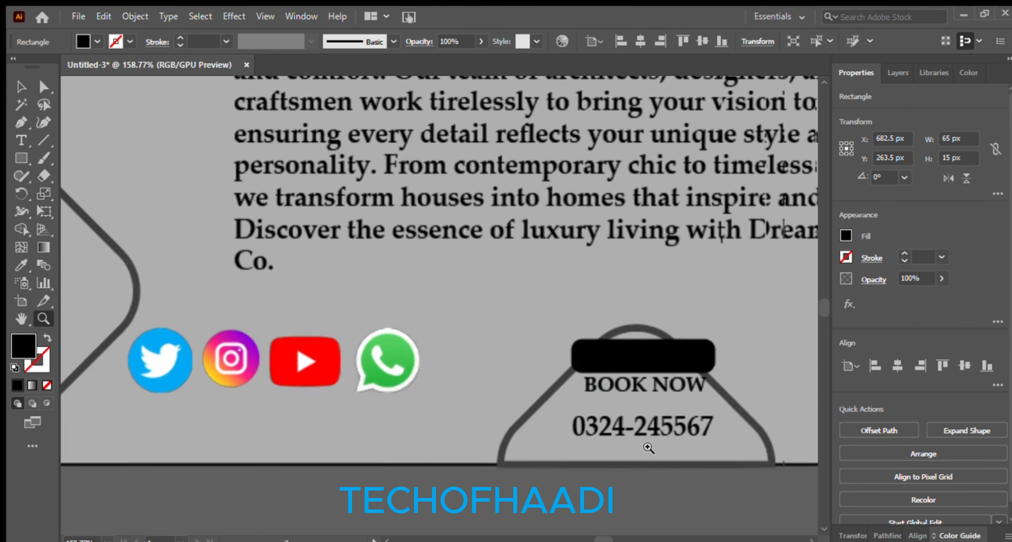
pyautogui.moveTo(704, 406); pyautogui.dragTo(631, 415)
pyautogui.press('v')
pyautogui.moveTo(575, 360); pyautogui.dragTo(596, 393)
# Make the BOOK NOW text white and shrink it to sit inside the bar
pyautogui.click(624, 393)
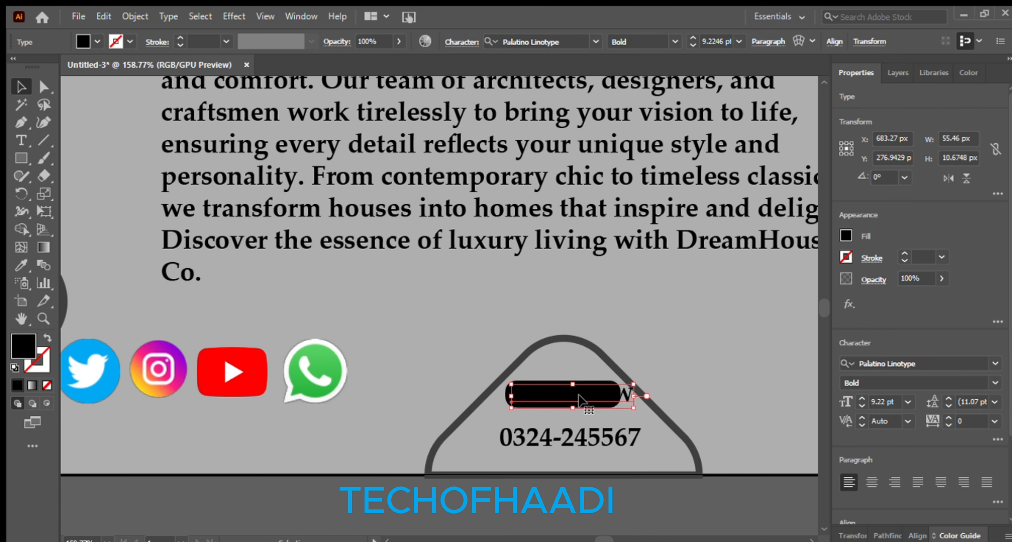
pyautogui.click(801, 132)
pyautogui.moveTo(633, 384); pyautogui.dragTo(607, 391)
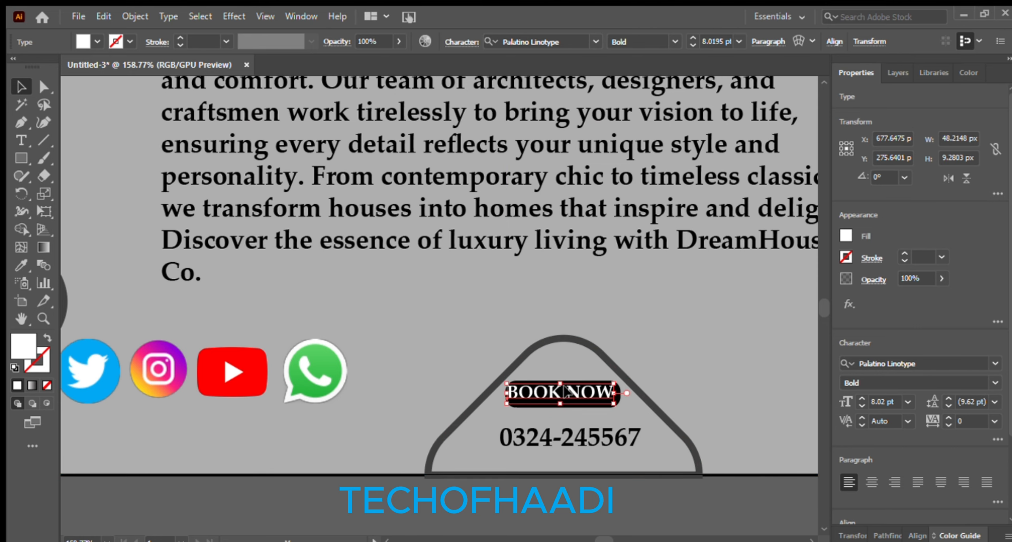
pyautogui.scroll(-4, 685, 326)
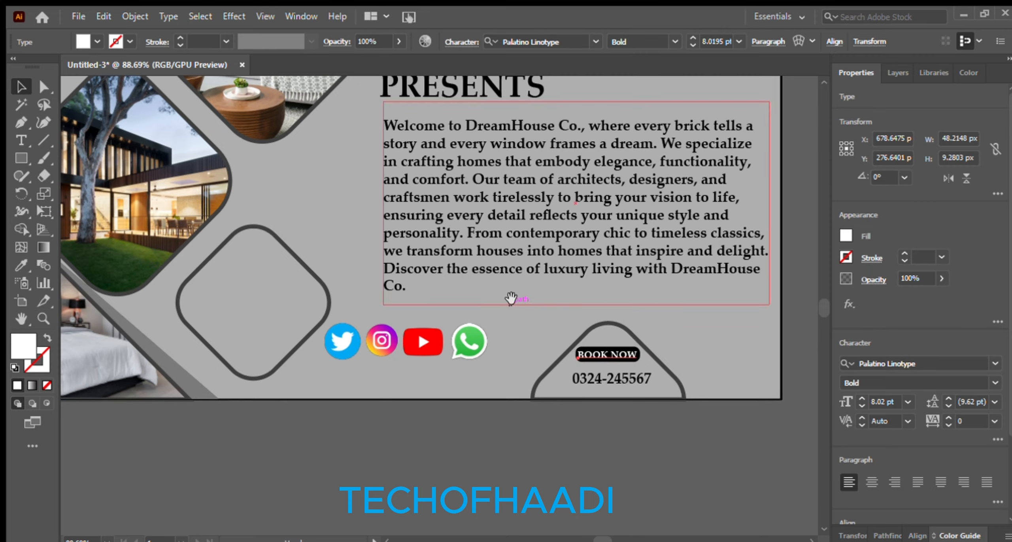
# Type 'CONTACT US ON:' below the paragraph and place it above the social icons
pyautogui.moveTo(511, 297); pyautogui.dragTo(534, 355)
pyautogui.click(515, 237)
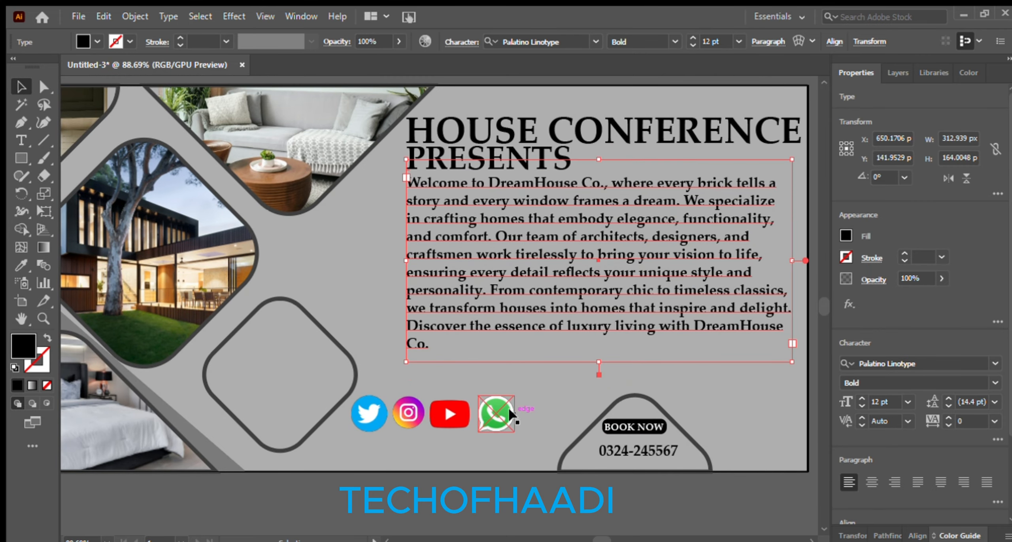
pyautogui.press('t')
pyautogui.click(415, 372)
pyautogui.write('CONTACT US ON:')
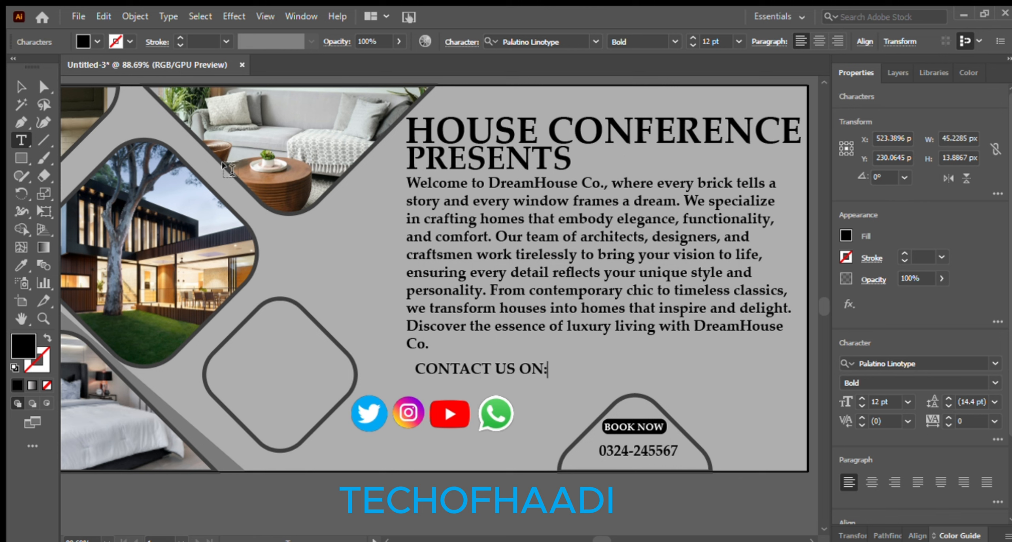
pyautogui.press('Escape')
pyautogui.moveTo(443, 365); pyautogui.dragTo(403, 378)
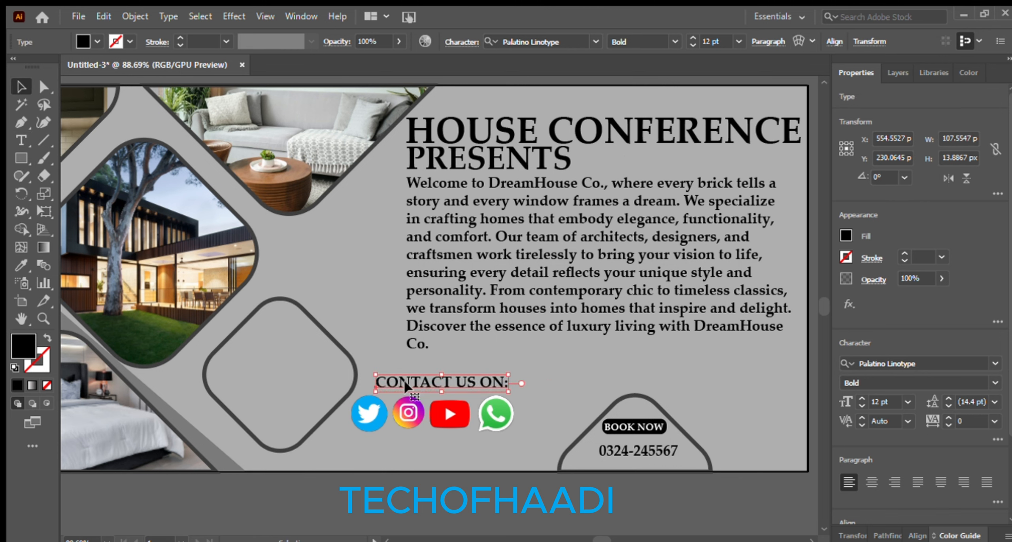